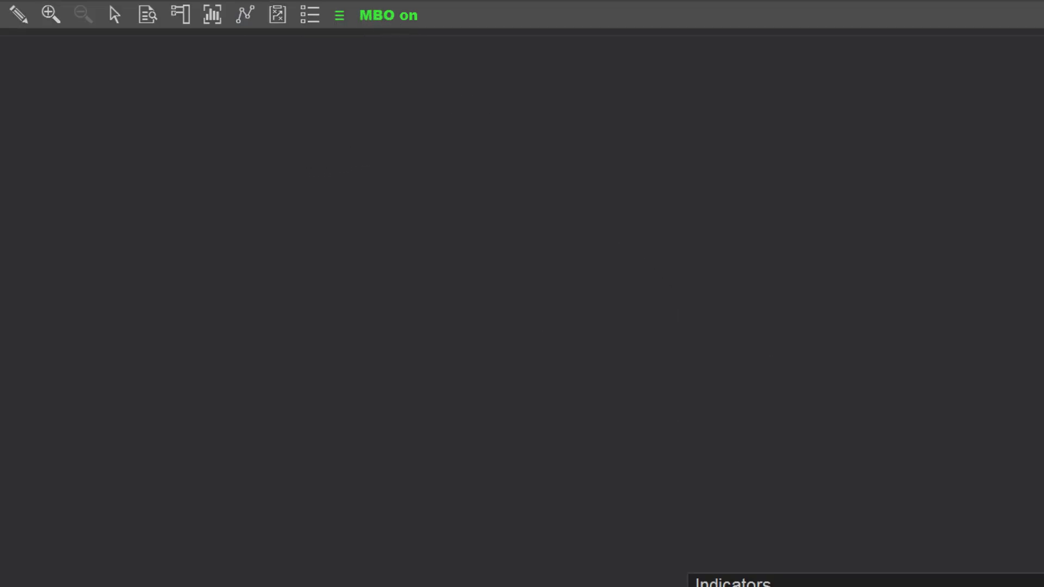
Open the MBO Dom properties for the ES 03-25 1 Second chart from the MBO toolbar menu.
{"action": "left_click", "coordinate": [380, 16]}
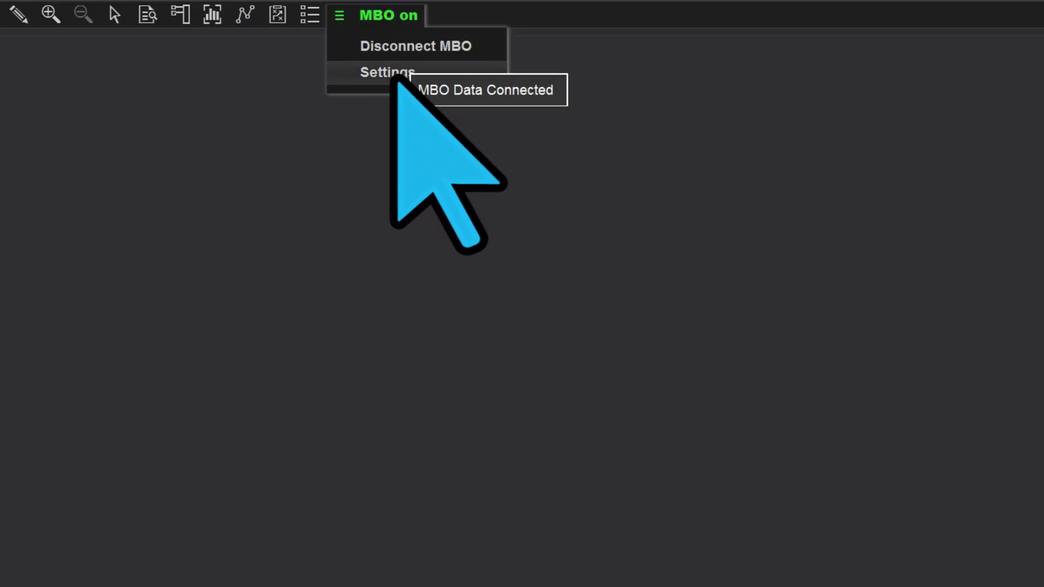
{"action": "left_click", "coordinate": [318, 68]}
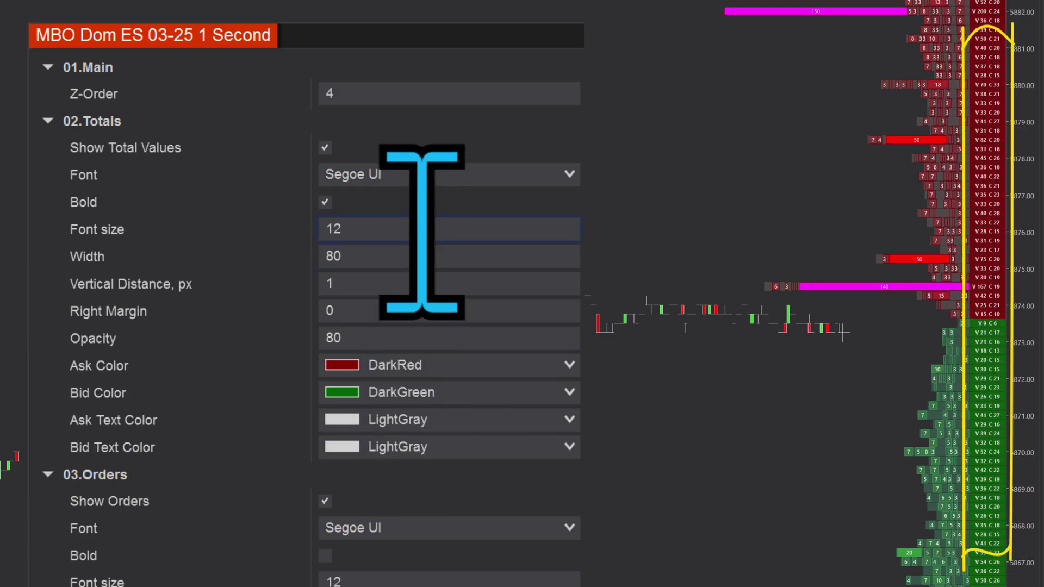
Set the Totals font size to 14, then step through the Right Margin and Opacity fields.
{"action": "left_click", "coordinate": [383, 231]}
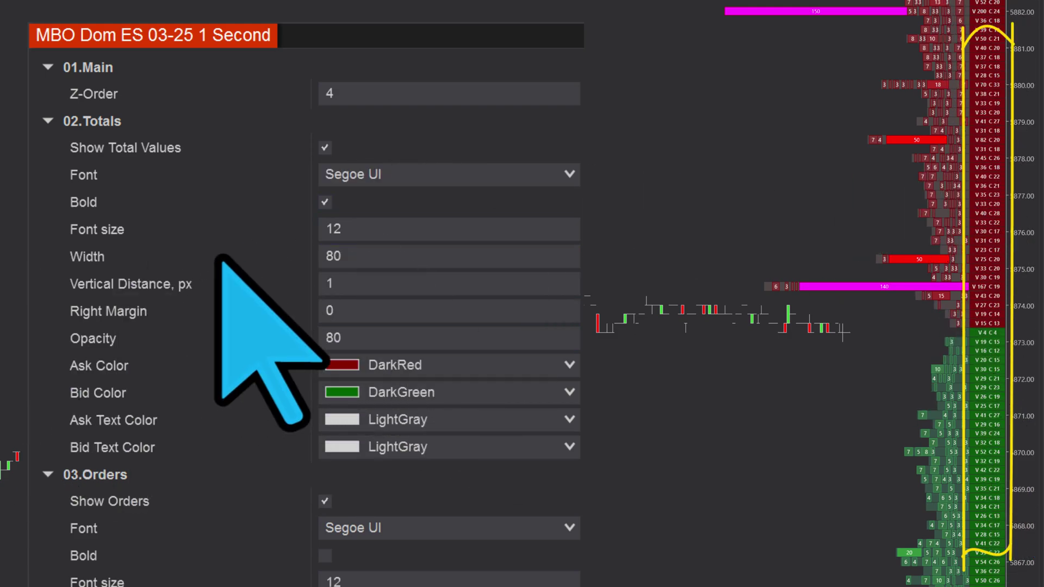
{"action": "double_click", "coordinate": [349, 229]}
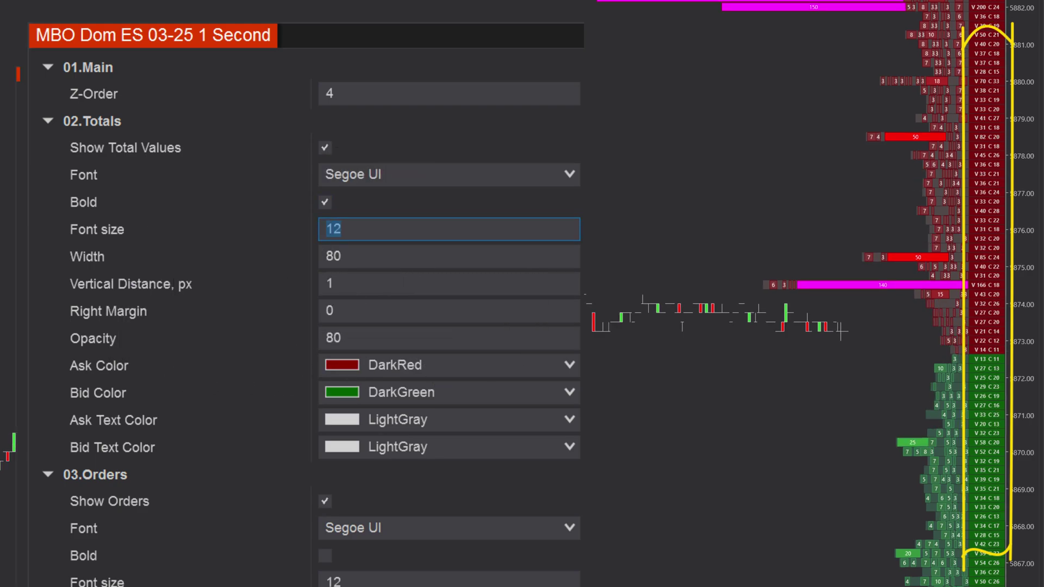
{"action": "type", "text": "1"}
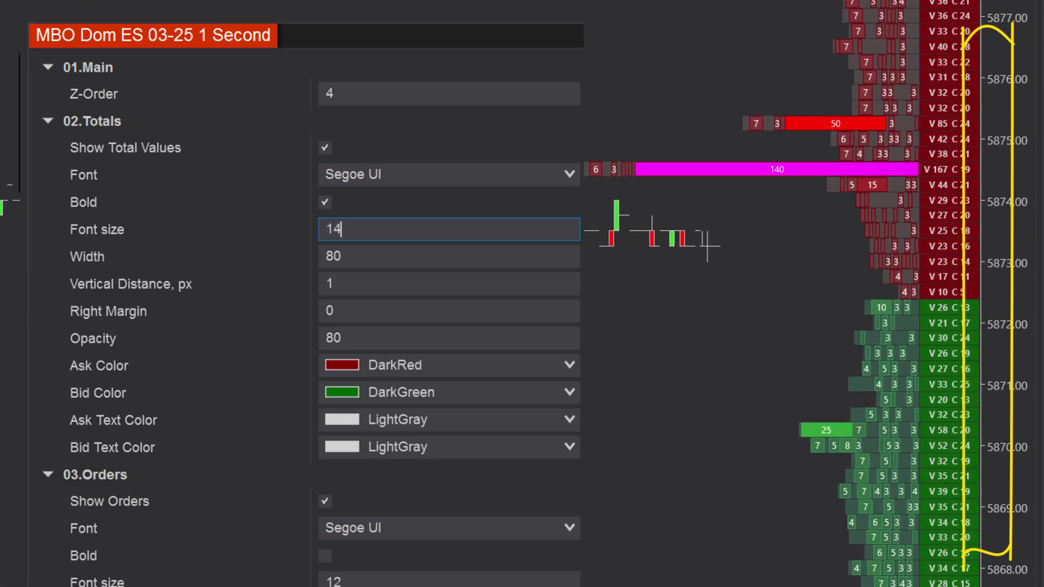
{"action": "left_click", "coordinate": [415, 259]}
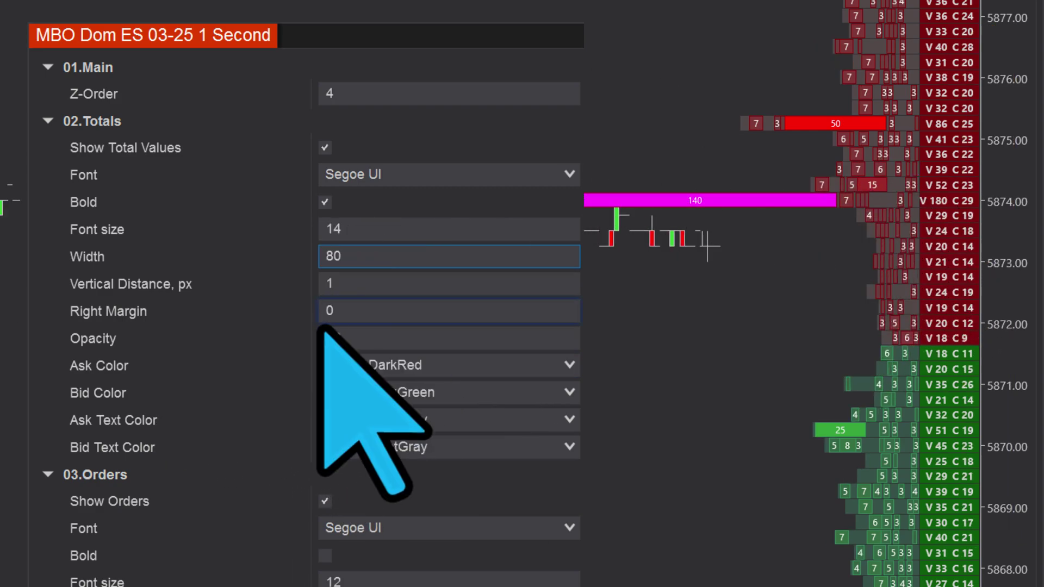
{"action": "left_click", "coordinate": [364, 313]}
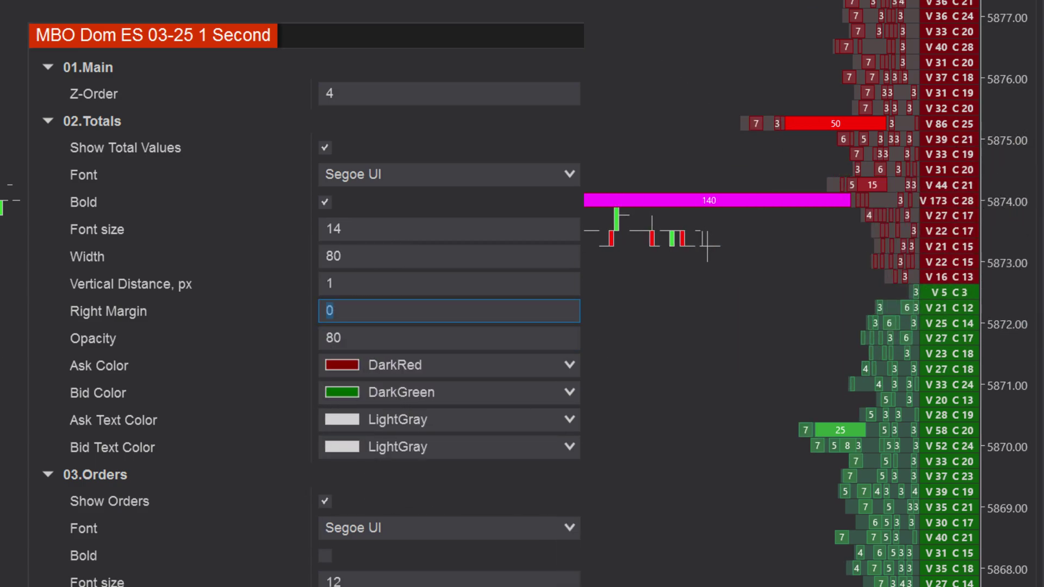
{"action": "left_click", "coordinate": [331, 340]}
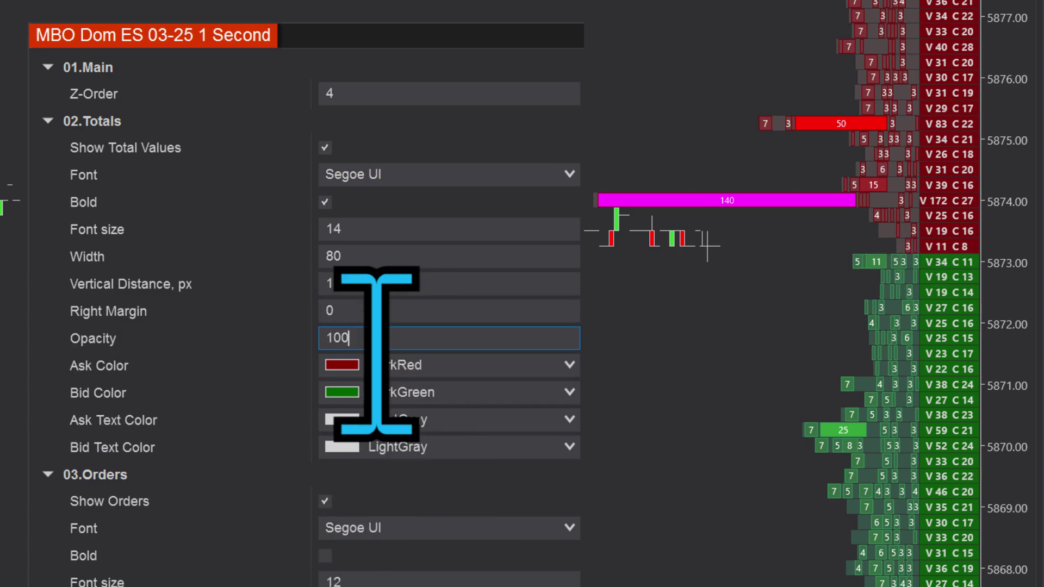
Try Totals opacity values of 20 and 10, then reselect the field to enter 100.
{"action": "double_click", "coordinate": [400, 338]}
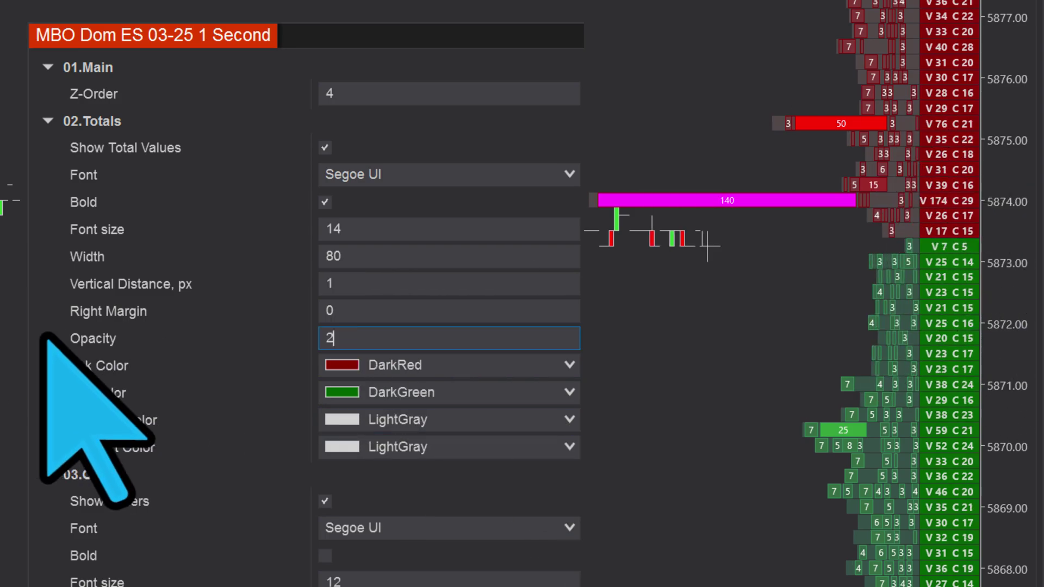
{"action": "key", "text": "Return"}
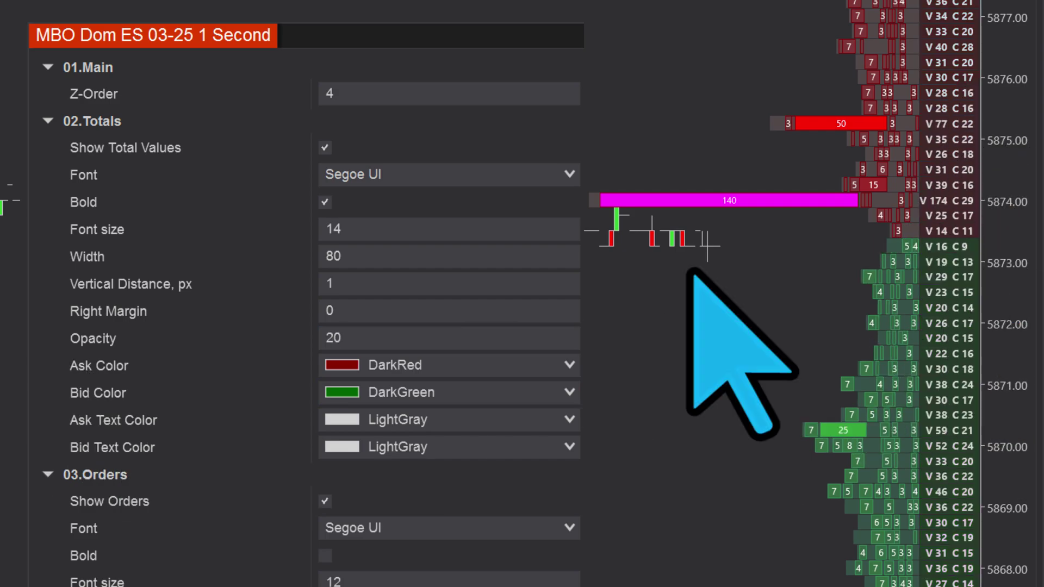
{"action": "double_click", "coordinate": [345, 338]}
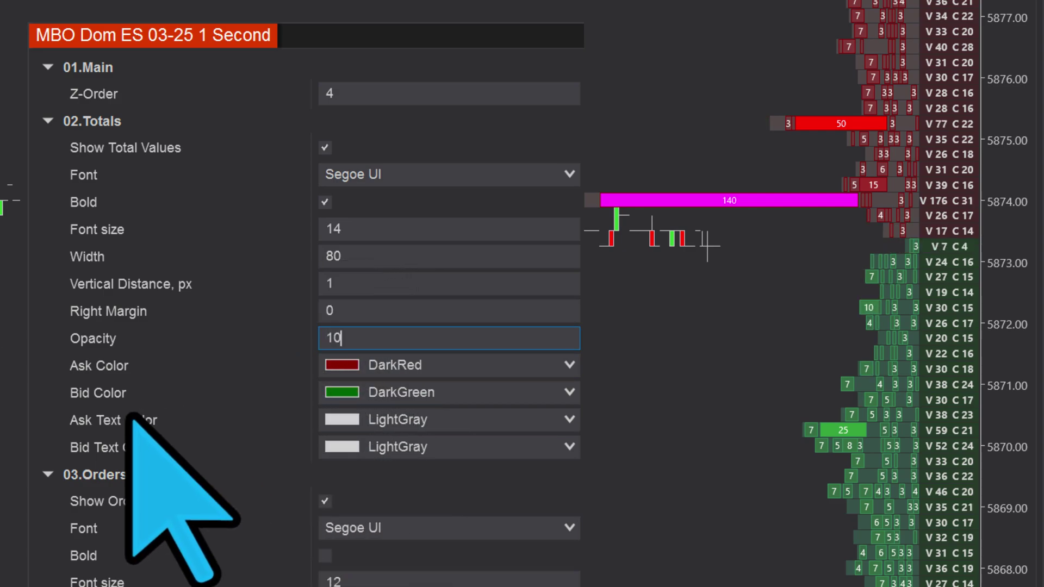
{"action": "left_click", "coordinate": [65, 348]}
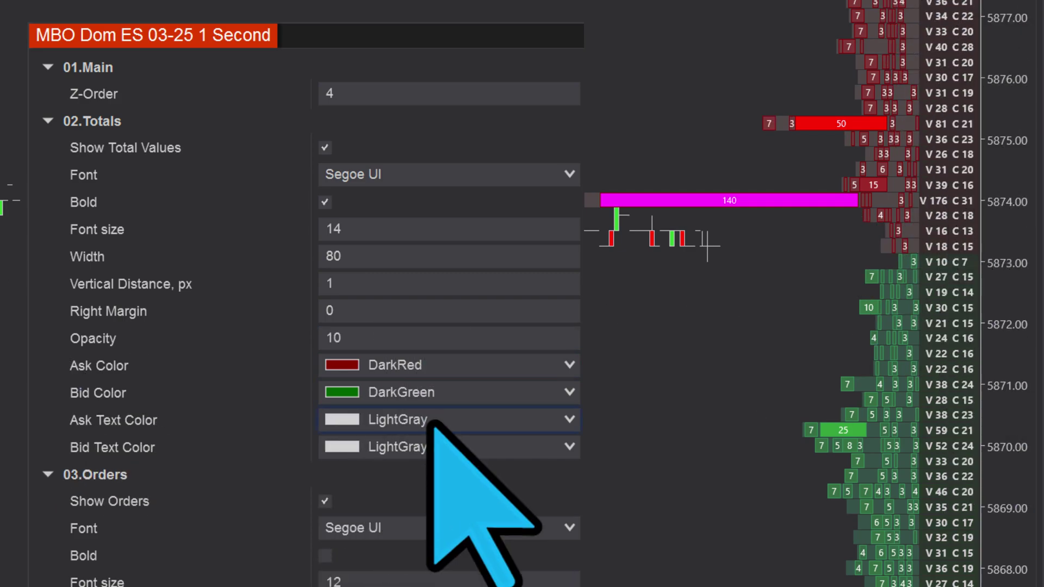
{"action": "left_click", "coordinate": [402, 338]}
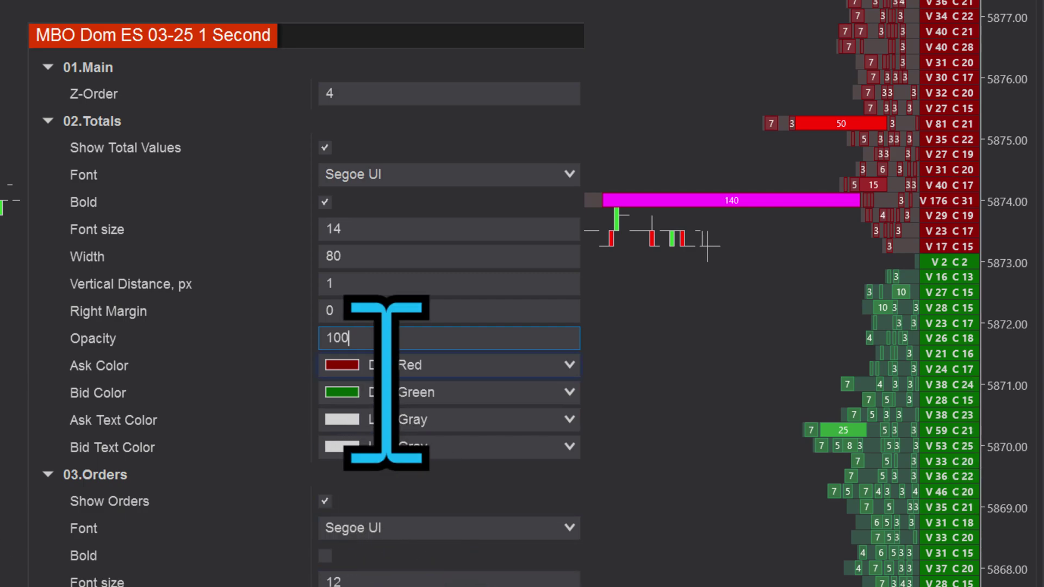
{"action": "left_click", "coordinate": [569, 365]}
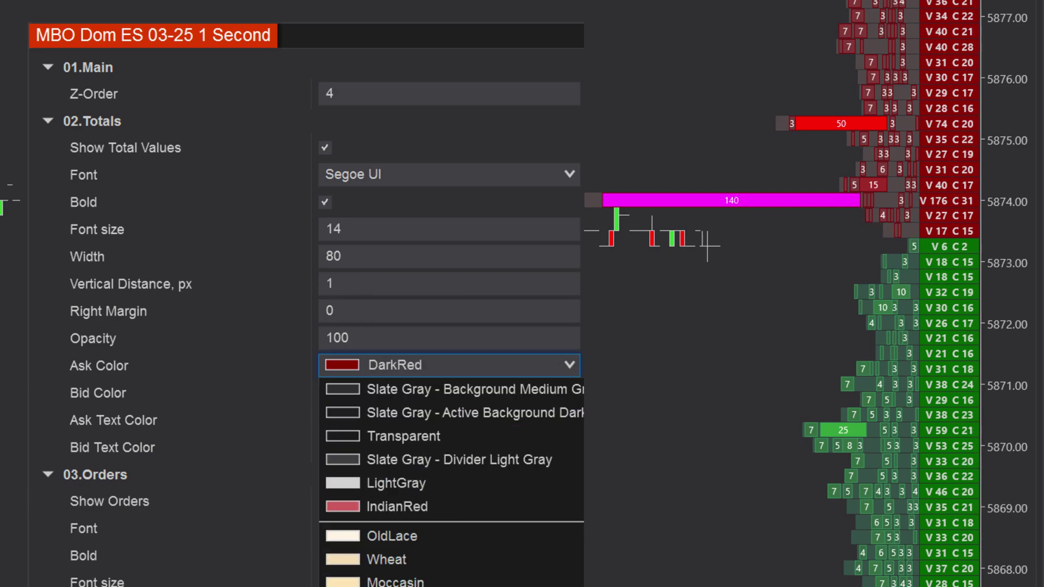
{"action": "left_click", "coordinate": [397, 68]}
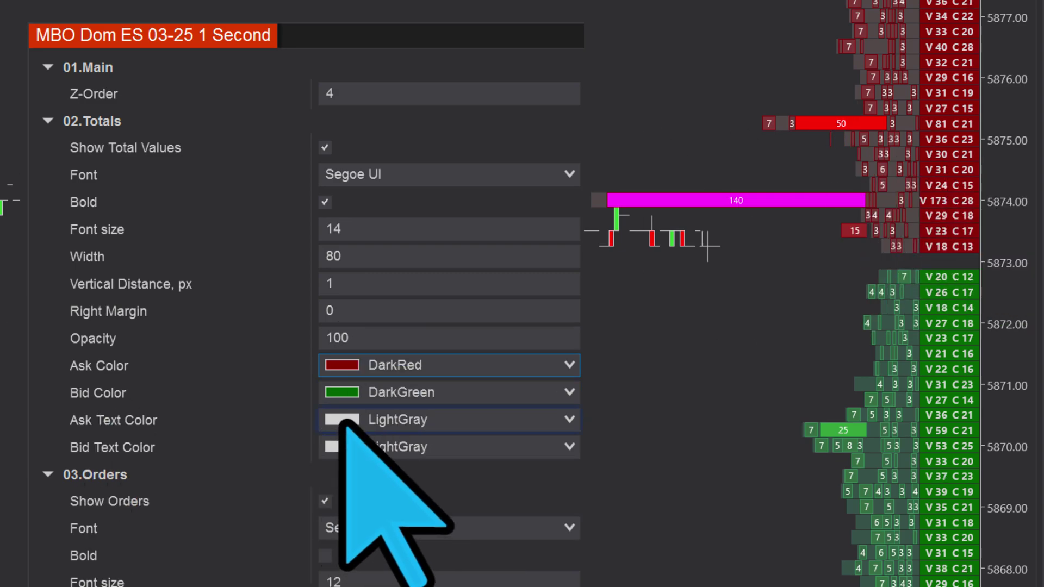
{"action": "left_click", "coordinate": [345, 425]}
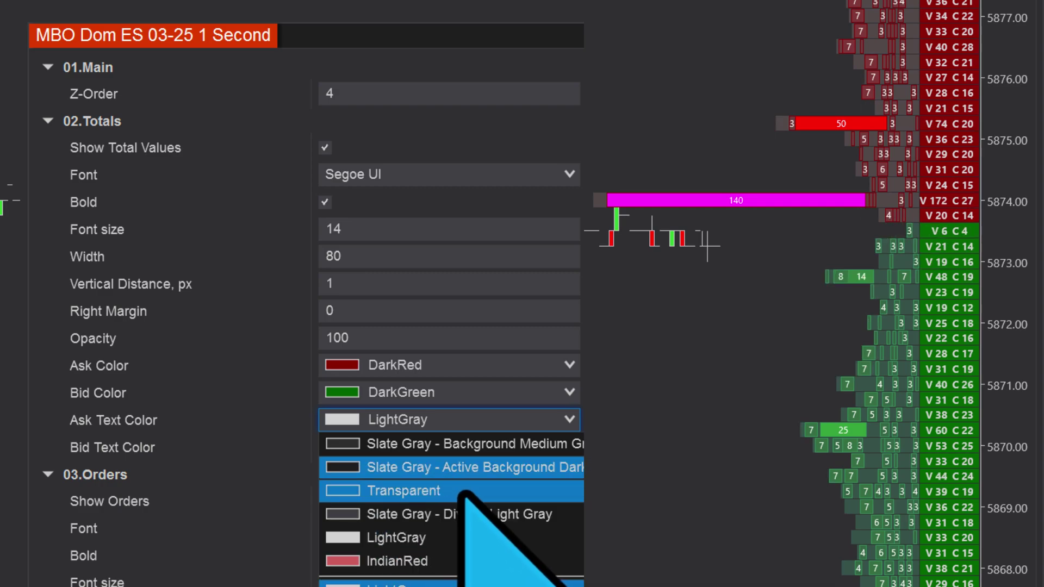
{"action": "left_click", "coordinate": [381, 467]}
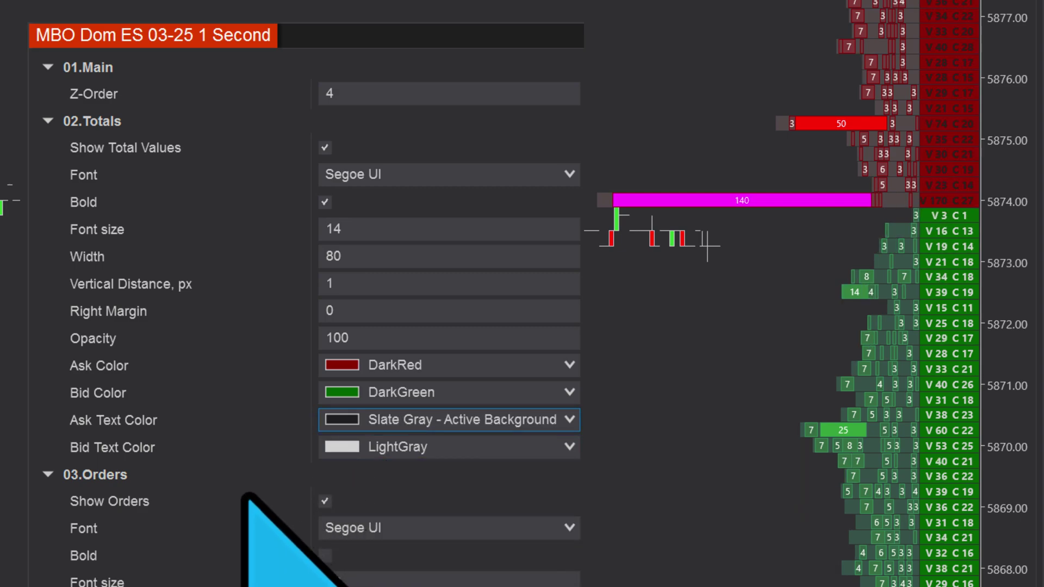
{"action": "key", "text": "ctrl+z"}
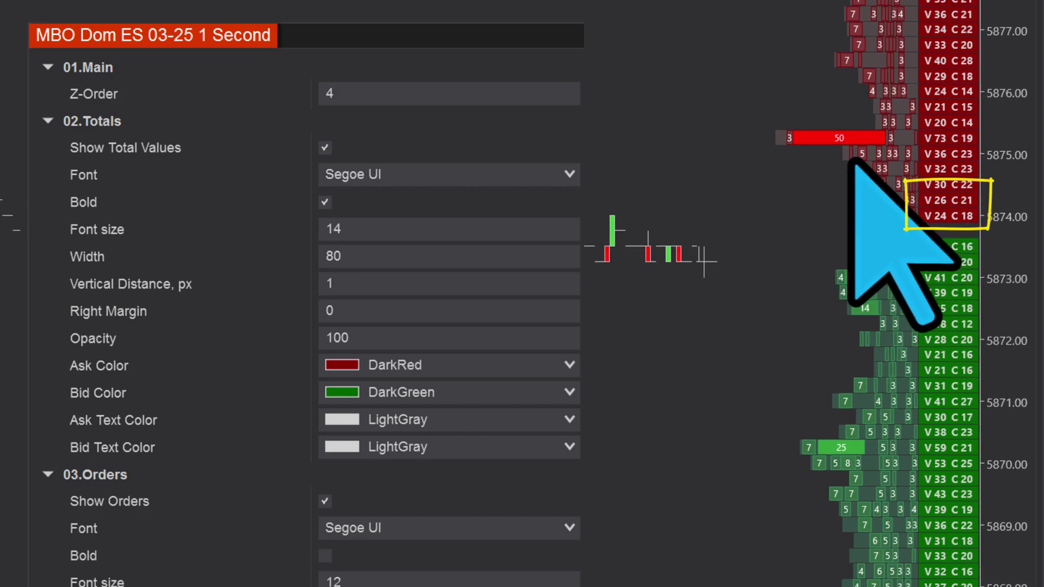
{"action": "scroll", "coordinate": [855, 168], "scroll_direction": "up", "scroll_amount": 5}
{"action": "left_click_drag", "start_coordinate": [673, 180], "coordinate": [976, 228]}
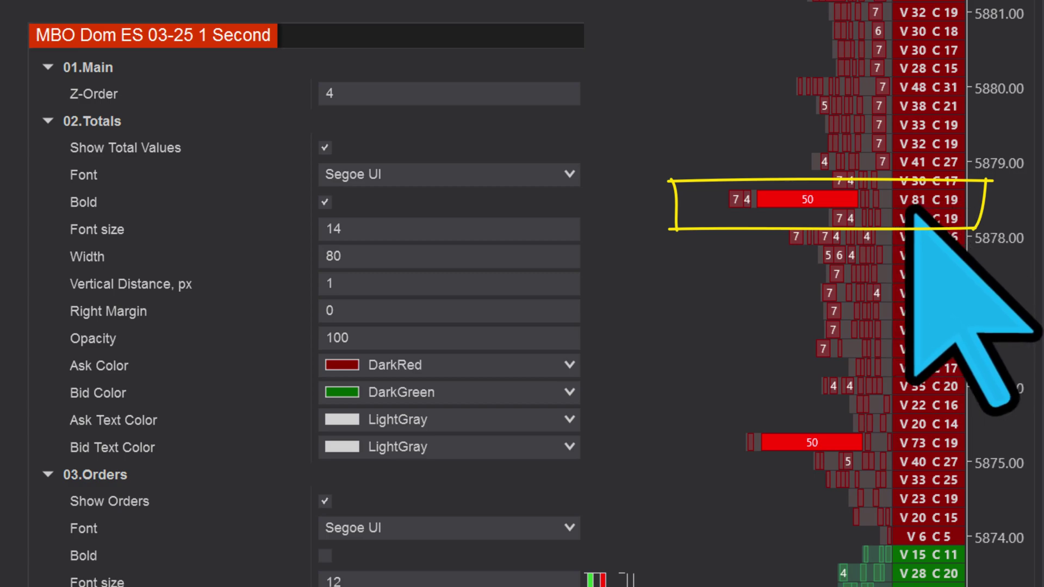
{"action": "left_click", "coordinate": [48, 475]}
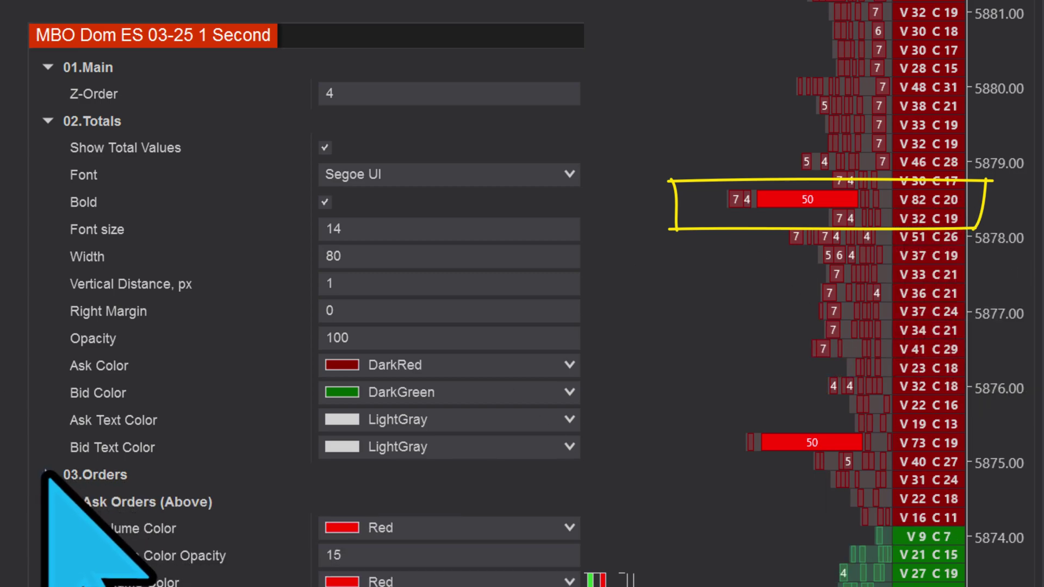
{"action": "left_click", "coordinate": [48, 475]}
{"action": "scroll", "coordinate": [456, 326], "scroll_direction": "down", "scroll_amount": 5}
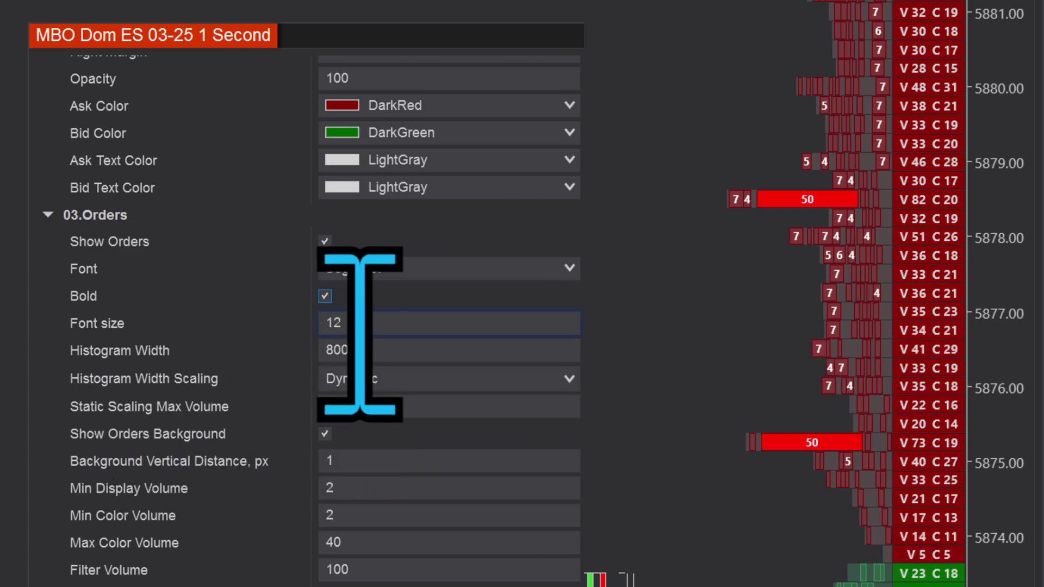
{"action": "left_click", "coordinate": [360, 333]}
{"action": "type", "text": "1"}
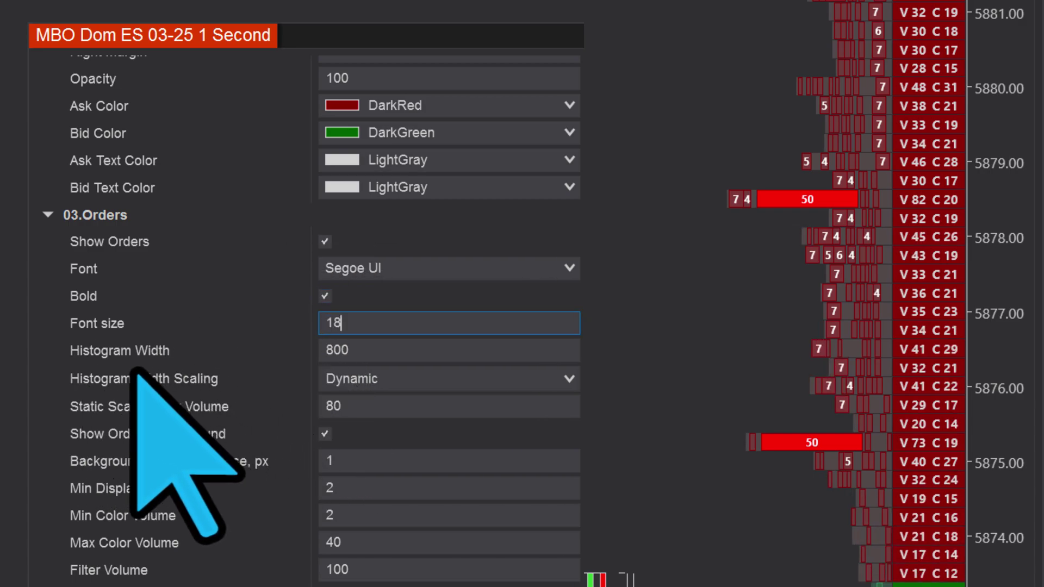
{"action": "left_click", "coordinate": [363, 353]}
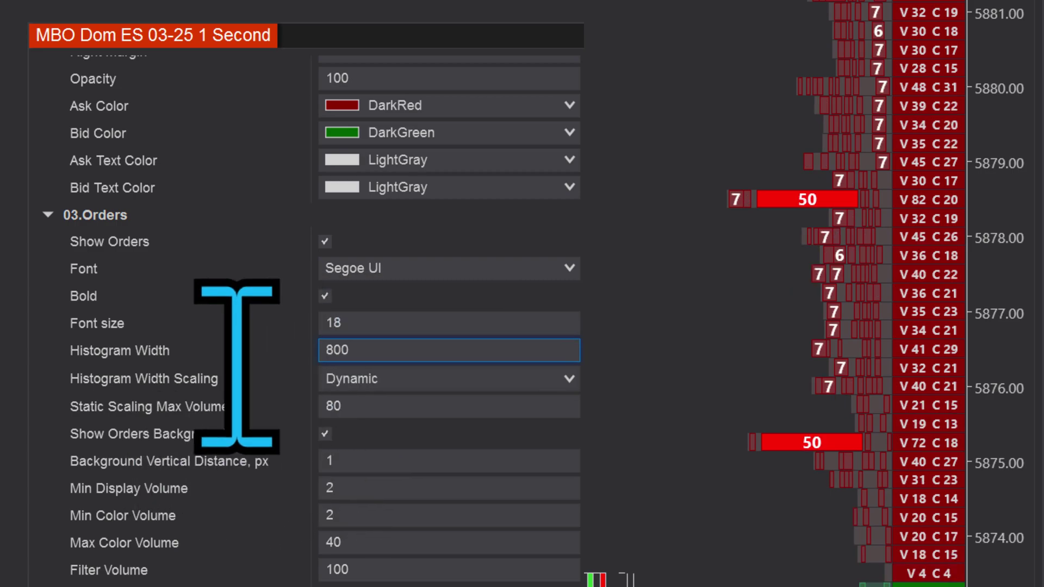
{"action": "type", "text": "50"}
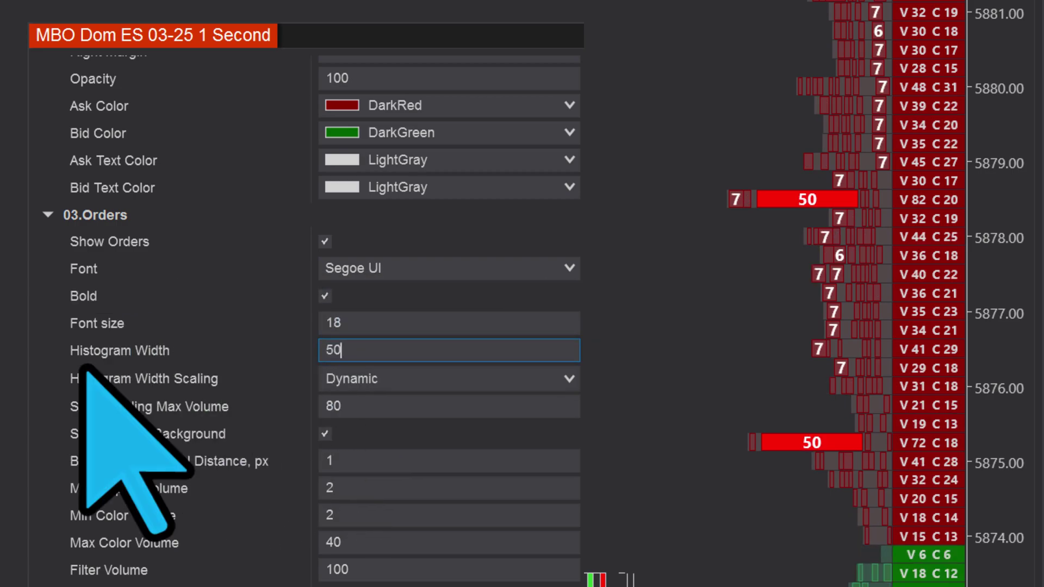
{"action": "type", "text": "0"}
{"action": "key", "text": "Return"}
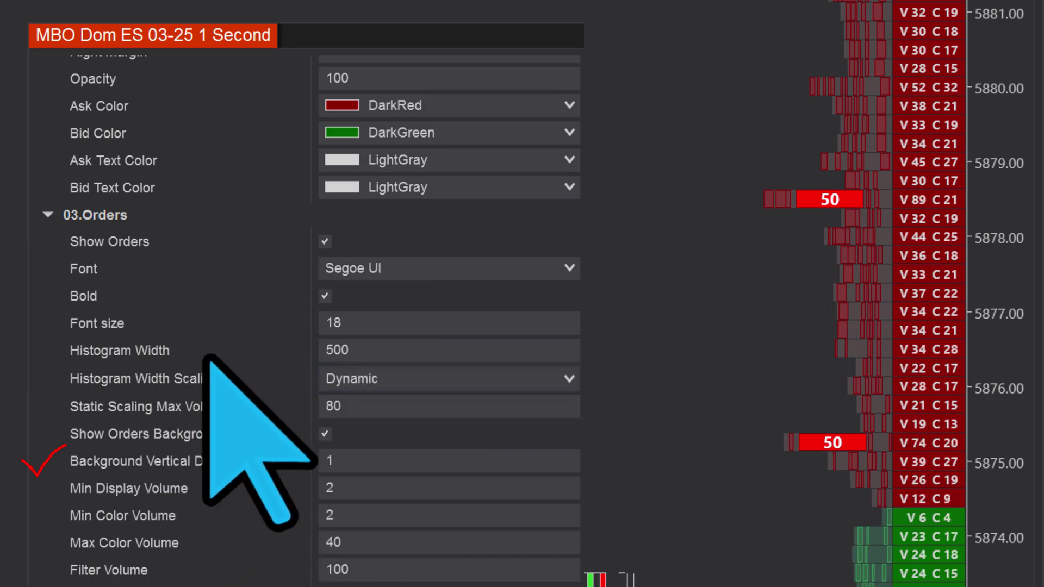
{"action": "left_click", "coordinate": [357, 382]}
{"action": "left_click", "coordinate": [361, 428]}
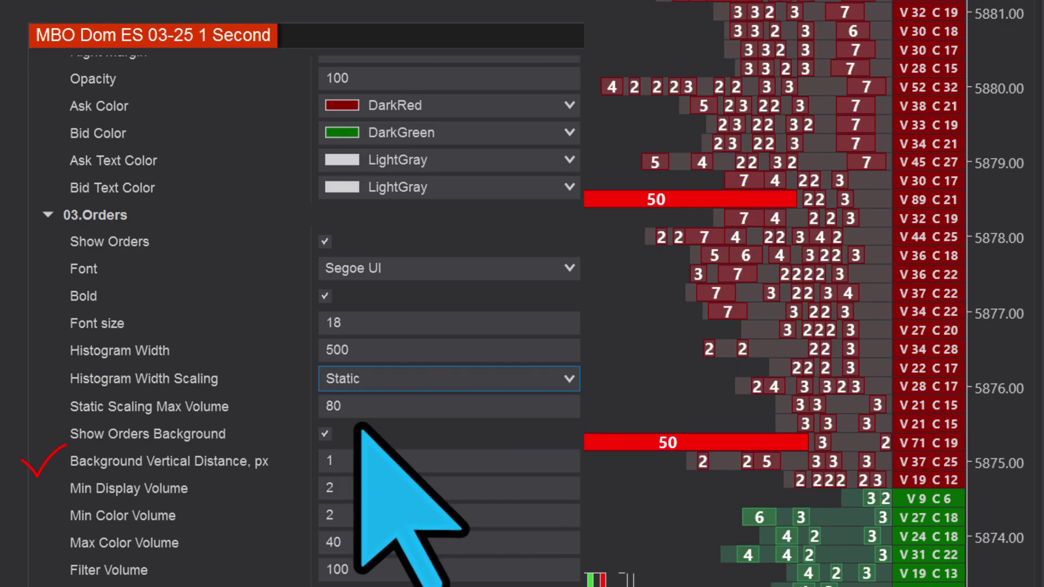
{"action": "left_click", "coordinate": [388, 379]}
{"action": "left_click", "coordinate": [405, 401]}
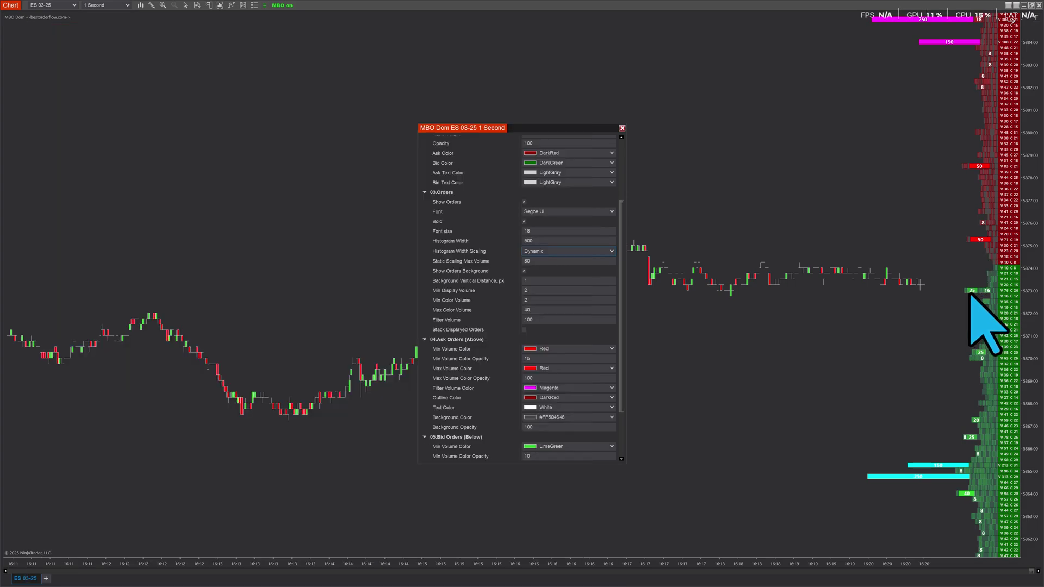
Switch Histogram Width Scaling to Static and select the Static Scaling Max Volume value 80.
{"action": "left_click", "coordinate": [545, 260]}
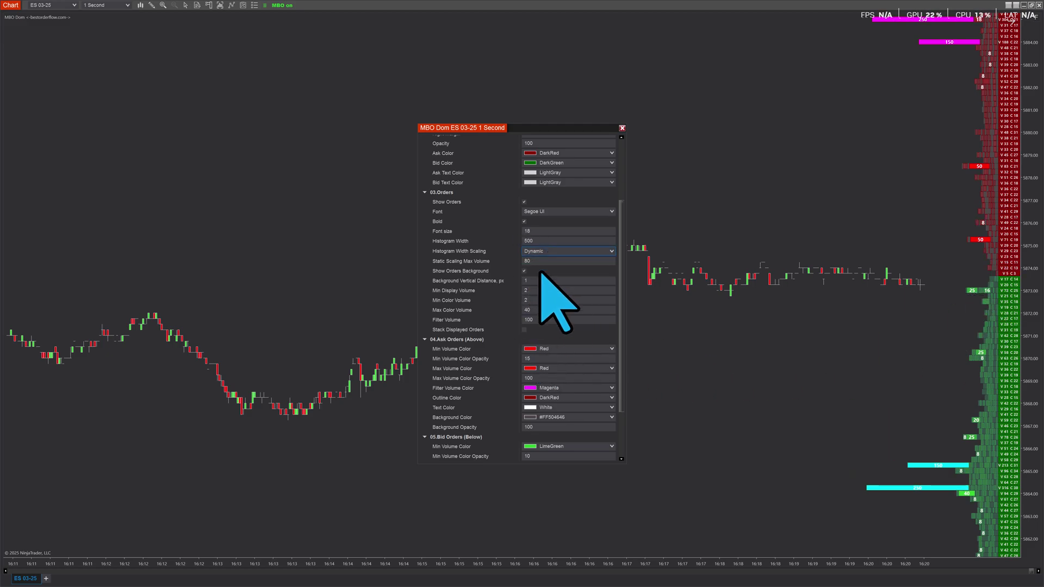
{"action": "left_click", "coordinate": [541, 269]}
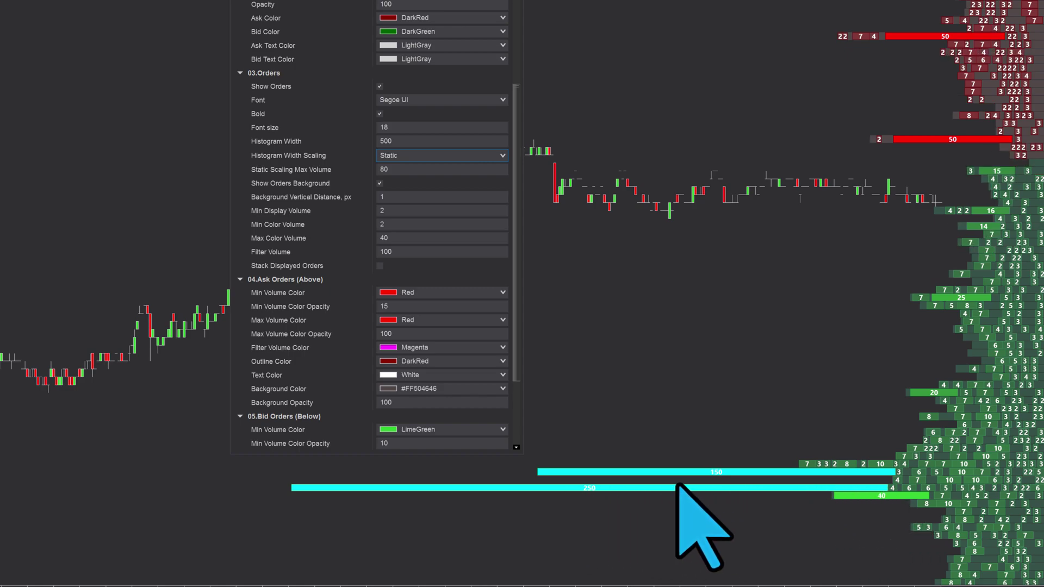
{"action": "left_click", "coordinate": [401, 172]}
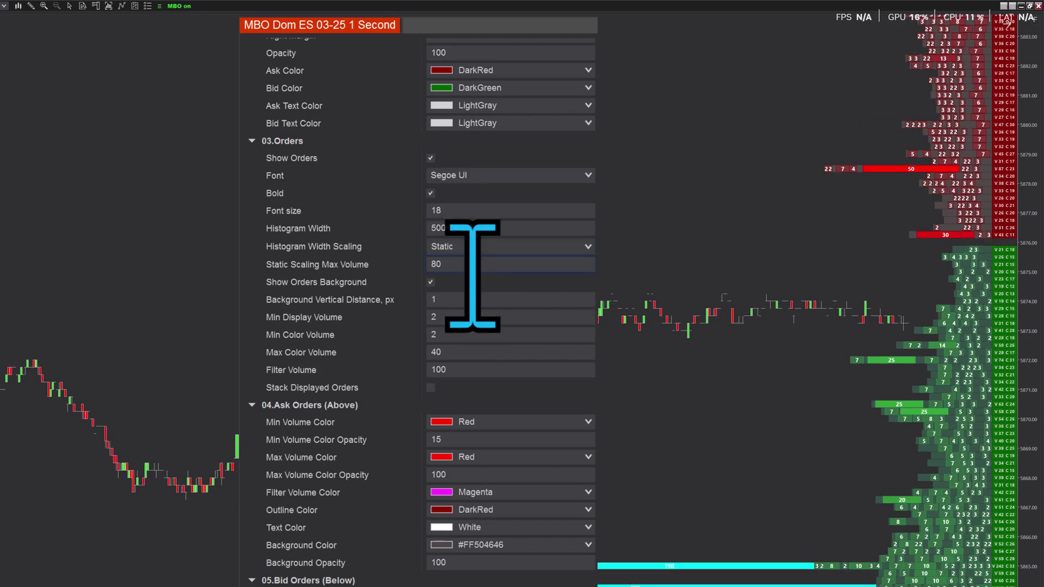
{"action": "left_click", "coordinate": [479, 248]}
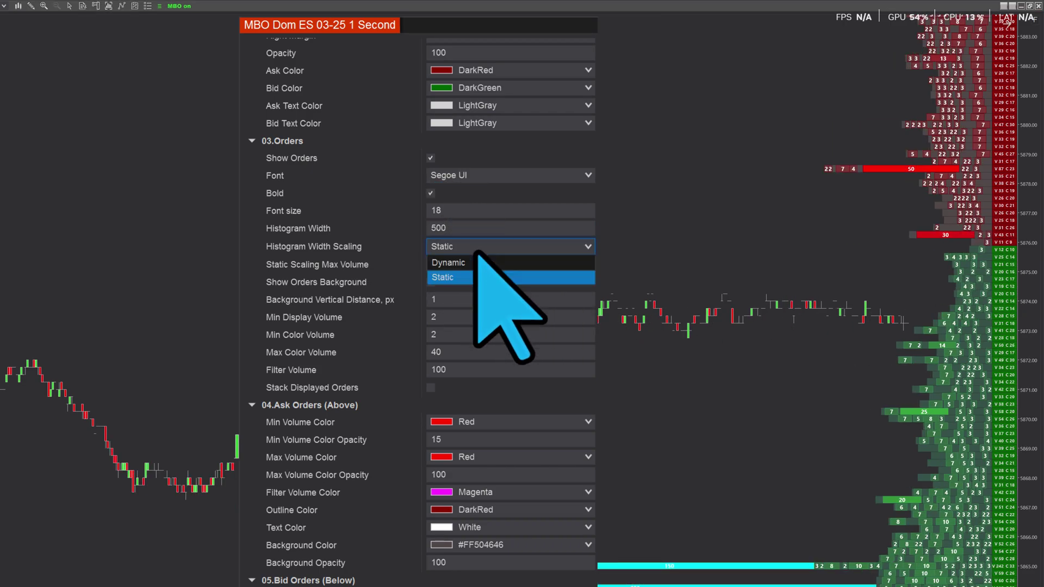
{"action": "left_click", "coordinate": [476, 278]}
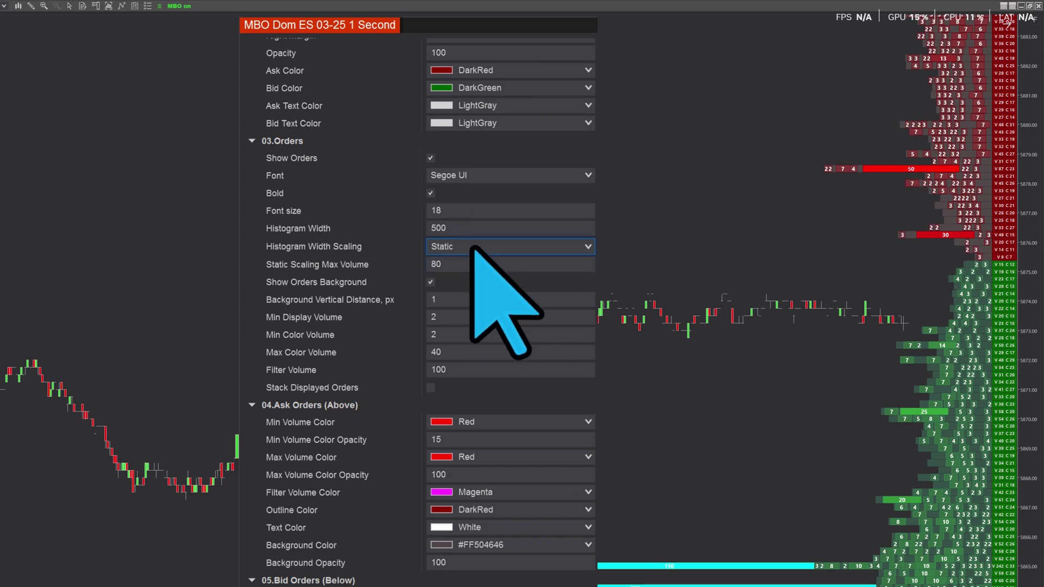
{"action": "left_click", "coordinate": [473, 248]}
{"action": "left_click", "coordinate": [476, 264]}
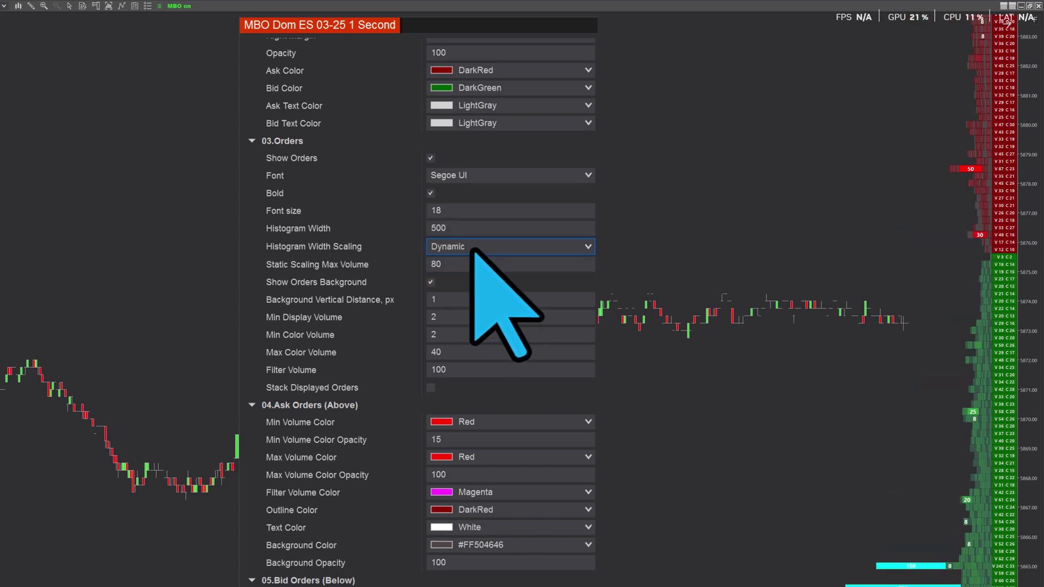
{"action": "left_click", "coordinate": [472, 249]}
{"action": "left_click", "coordinate": [476, 277]}
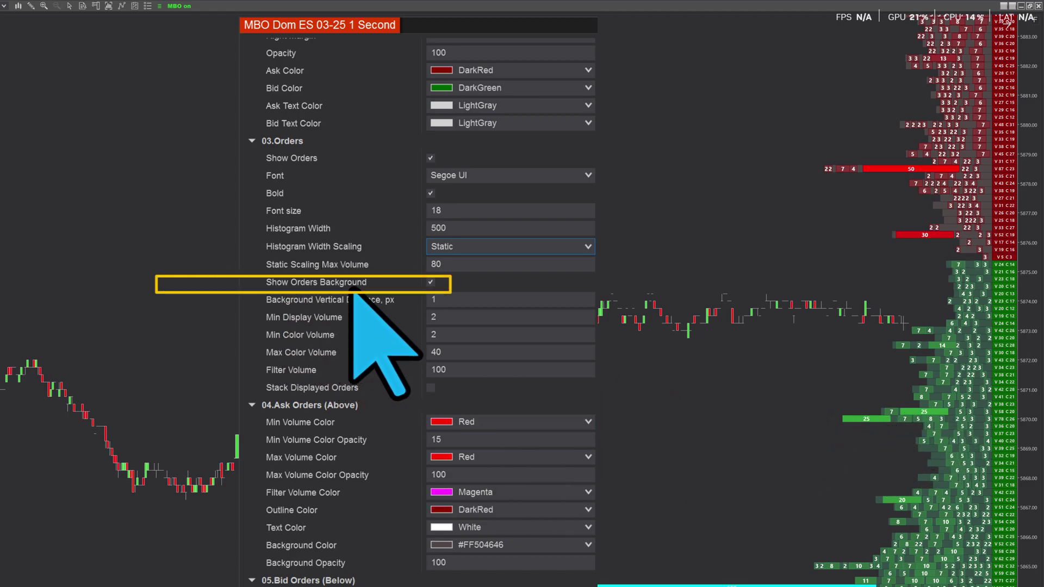
{"action": "left_click", "coordinate": [431, 284]}
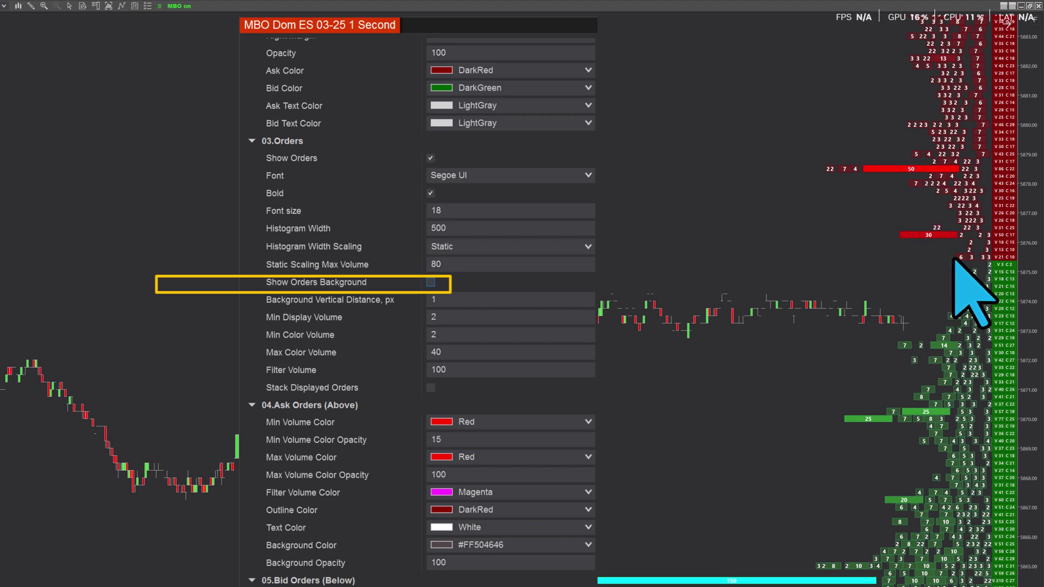
{"action": "left_click", "coordinate": [430, 282]}
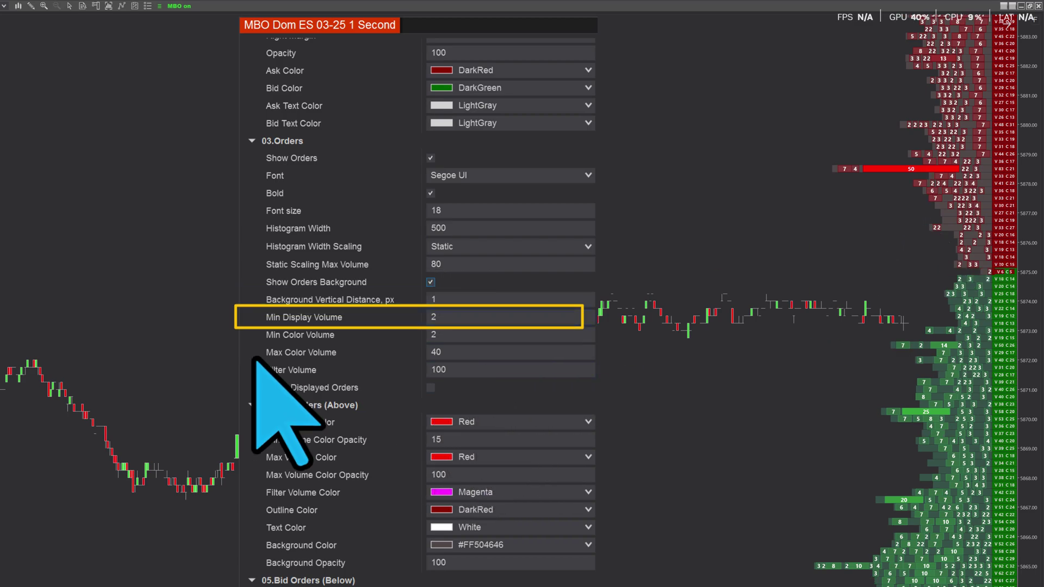
Change Min Display Volume from 2 to 10, then replace it with 5.
{"action": "left_click", "coordinate": [445, 317]}
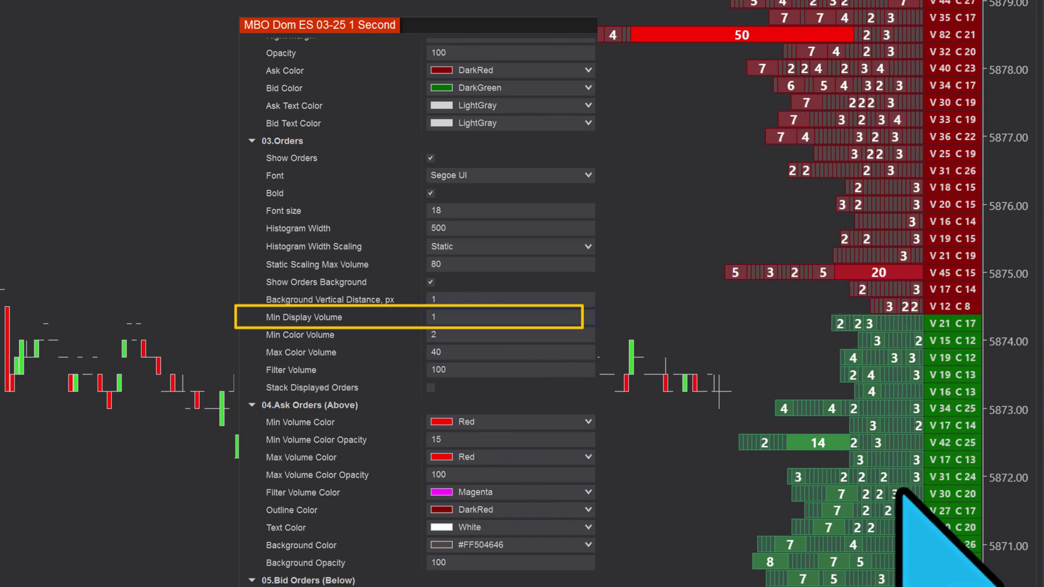
{"action": "left_click", "coordinate": [477, 317]}
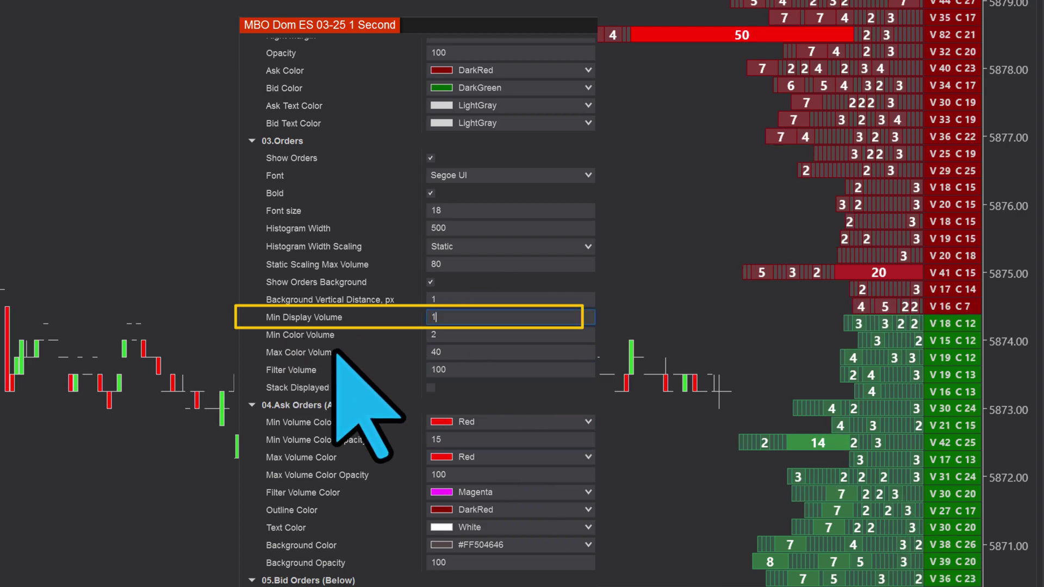
{"action": "key", "text": "ctrl+a"}
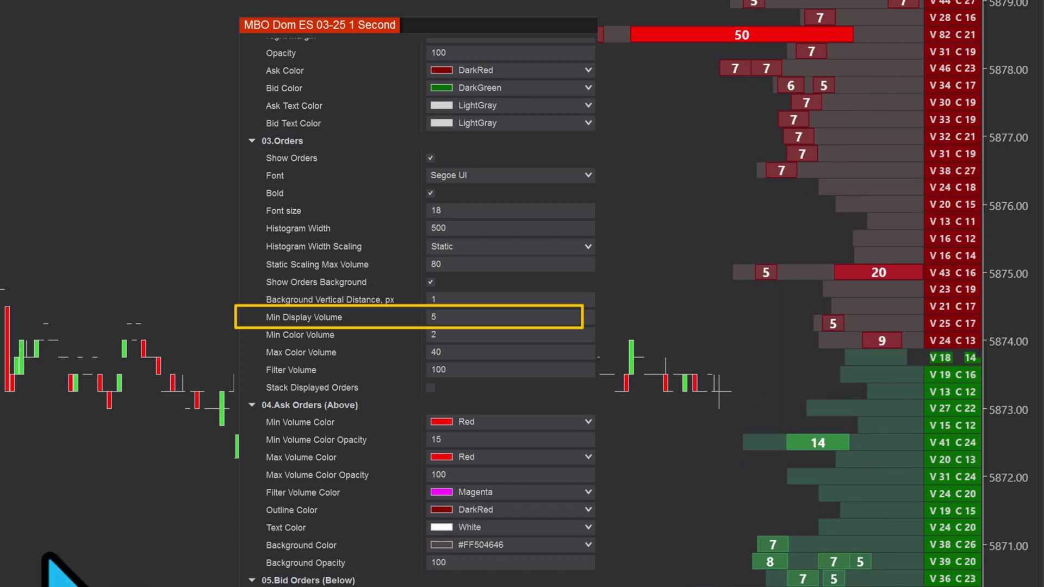
{"action": "left_click", "coordinate": [489, 317]}
{"action": "type", "text": "1"}
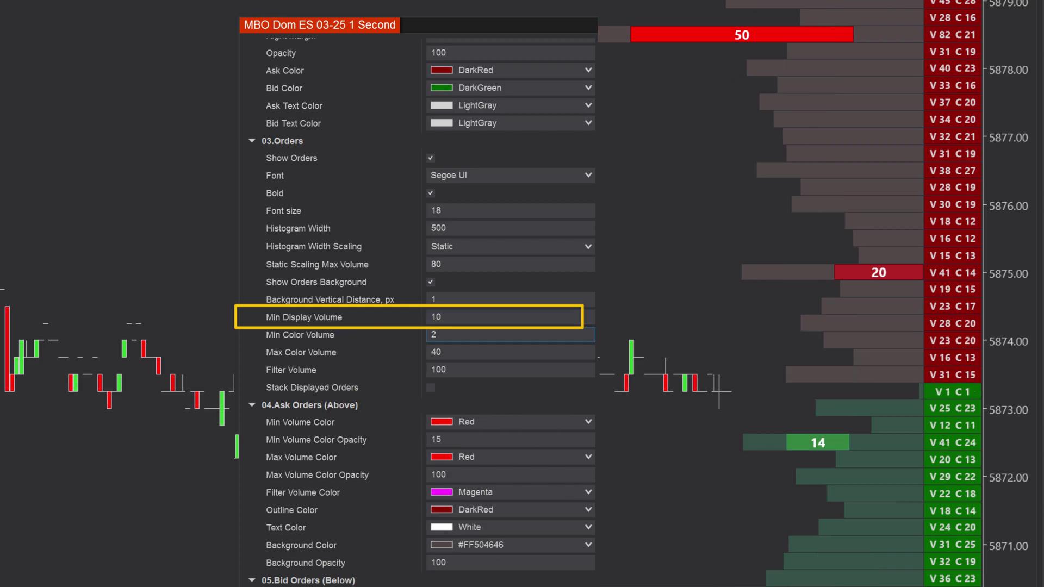
{"action": "type", "text": "0"}
{"action": "key", "text": "Tab"}
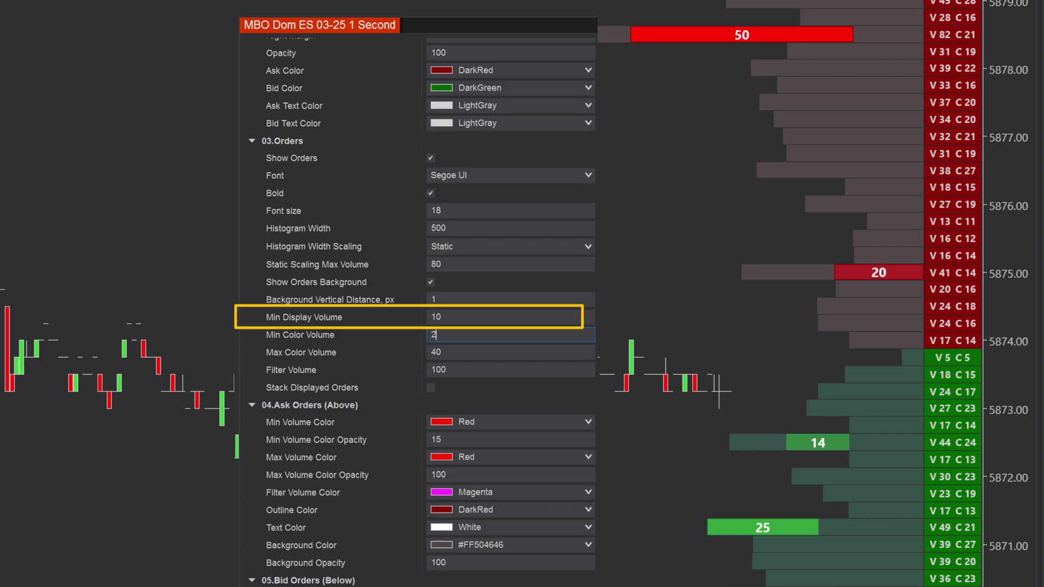
{"action": "double_click", "coordinate": [457, 317]}
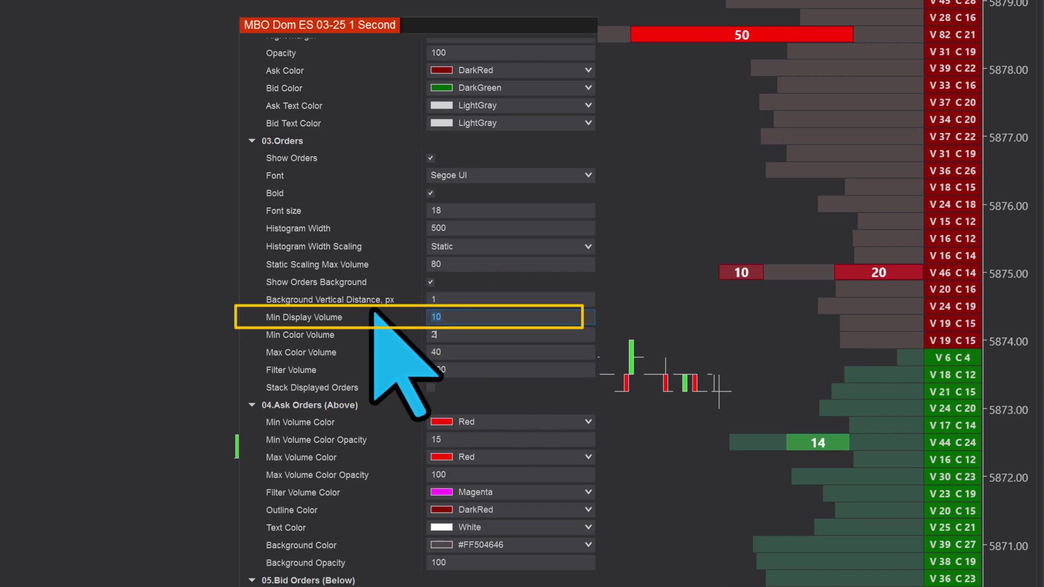
{"action": "type", "text": "5"}
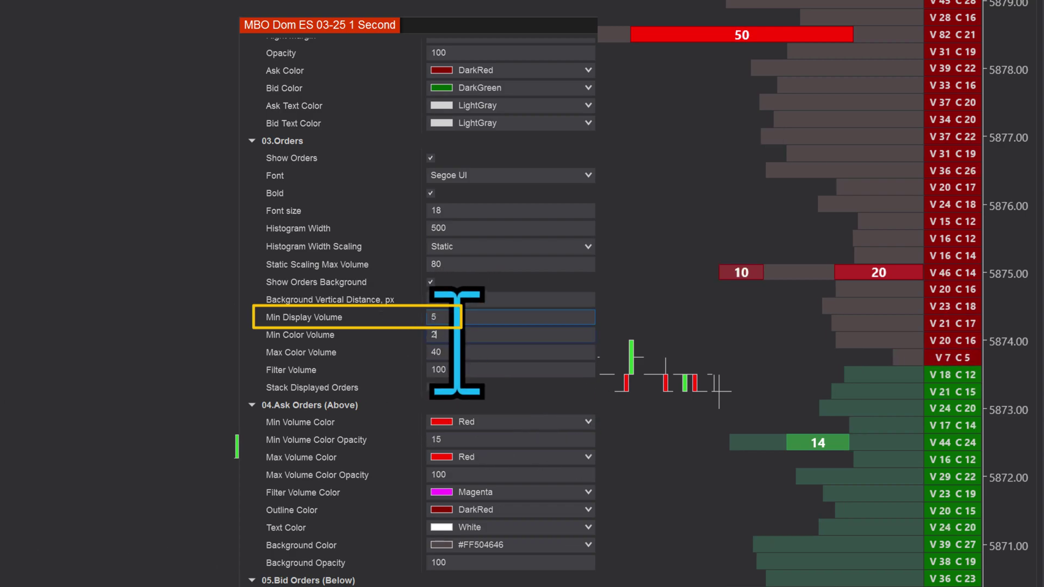
{"action": "left_click", "coordinate": [456, 334]}
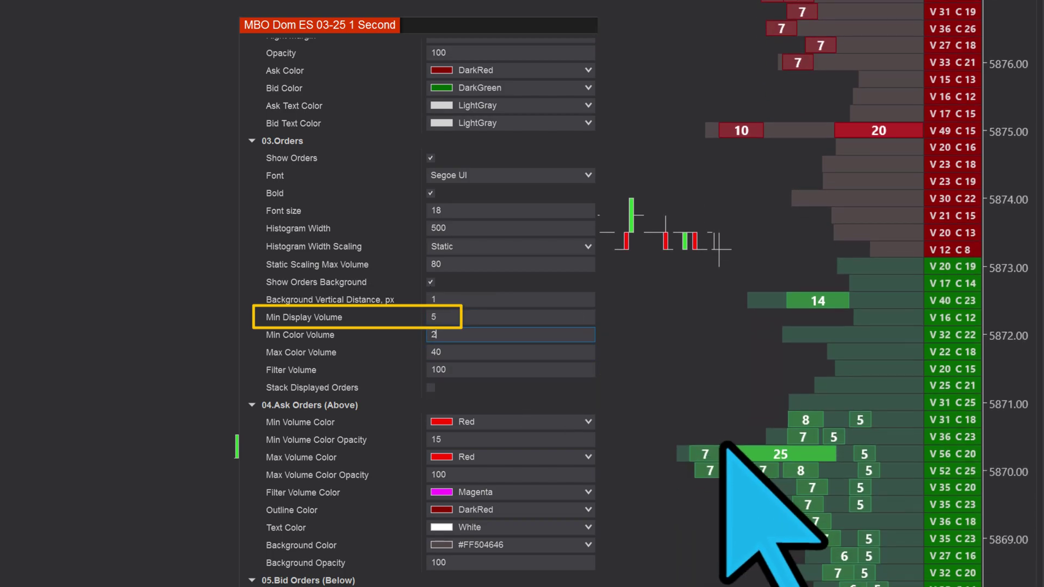
{"action": "left_click", "coordinate": [470, 317]}
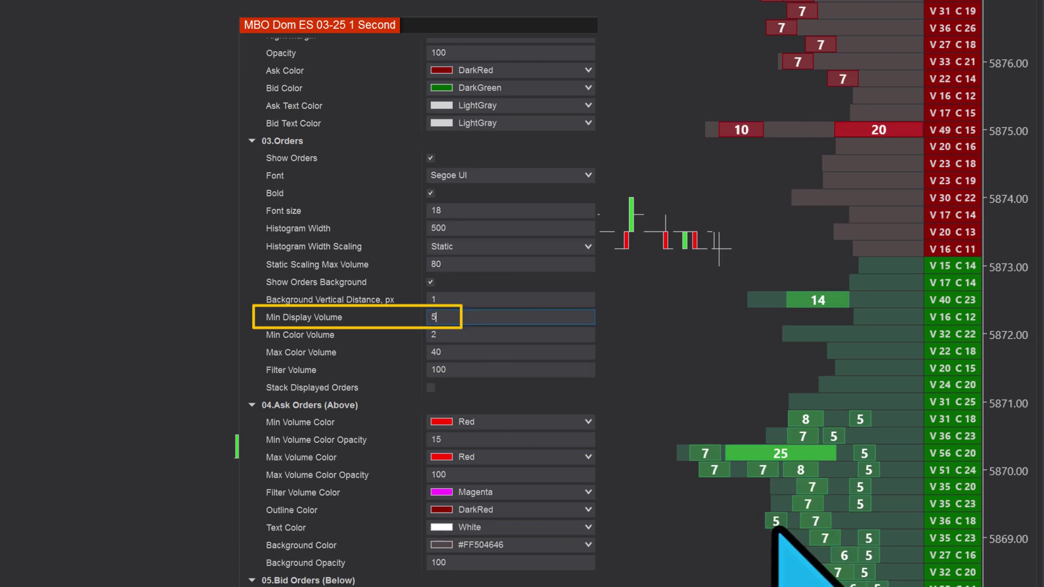
{"action": "left_click", "coordinate": [778, 530]}
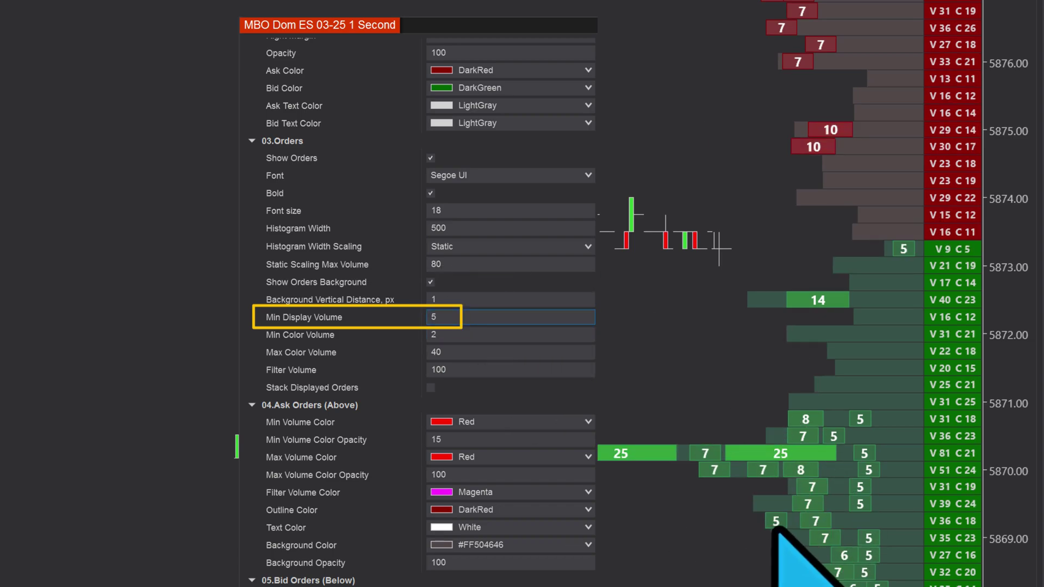
{"action": "left_click", "coordinate": [905, 251]}
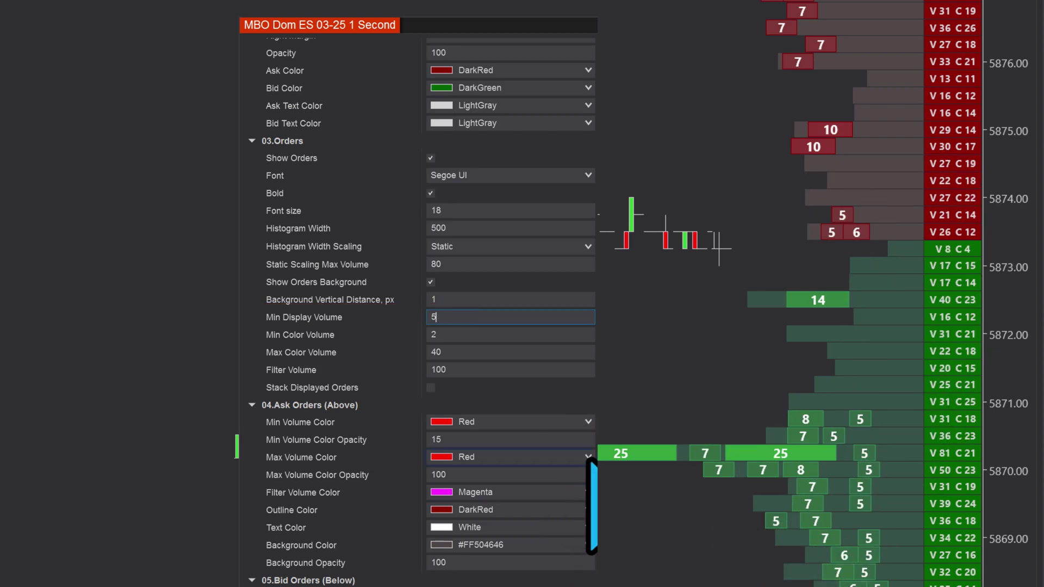
{"action": "scroll", "coordinate": [419, 313], "scroll_direction": "down", "scroll_amount": 2}
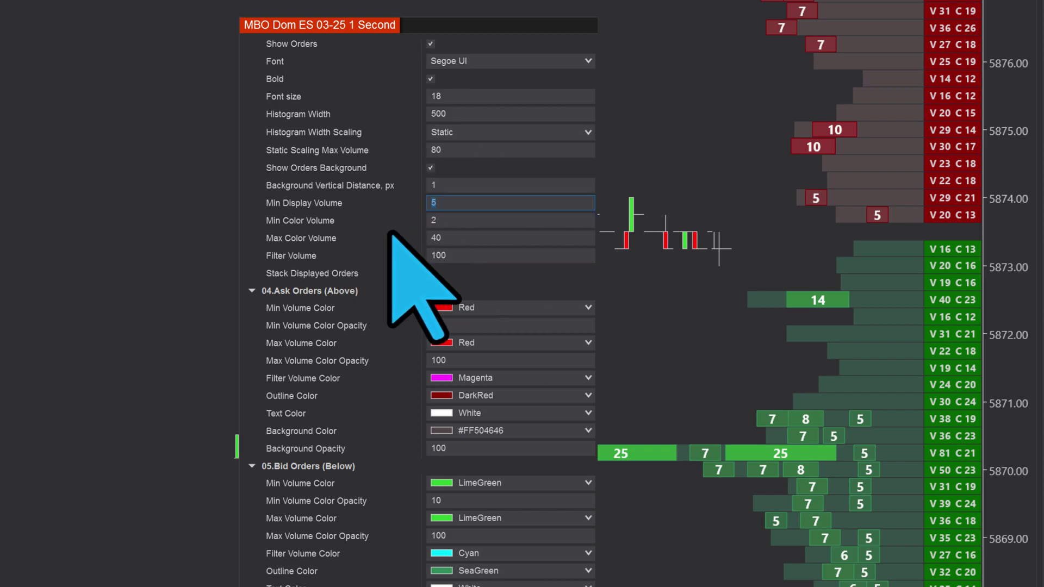
{"action": "double_click", "coordinate": [465, 209]}
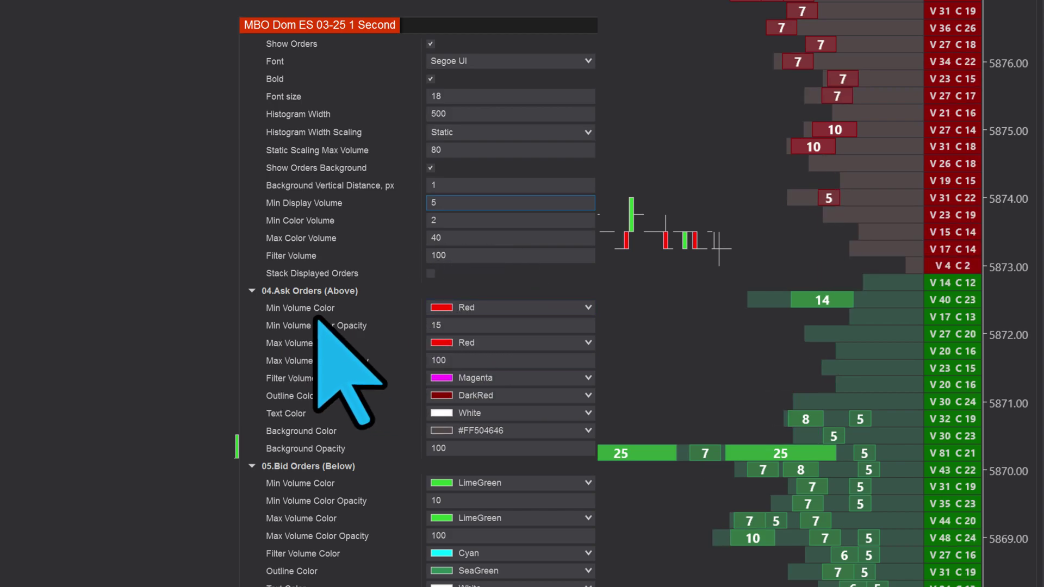
Replace the Ask Min Volume Color Maroon with the custom hex colour #FF780A0A.
{"action": "left_click", "coordinate": [447, 313]}
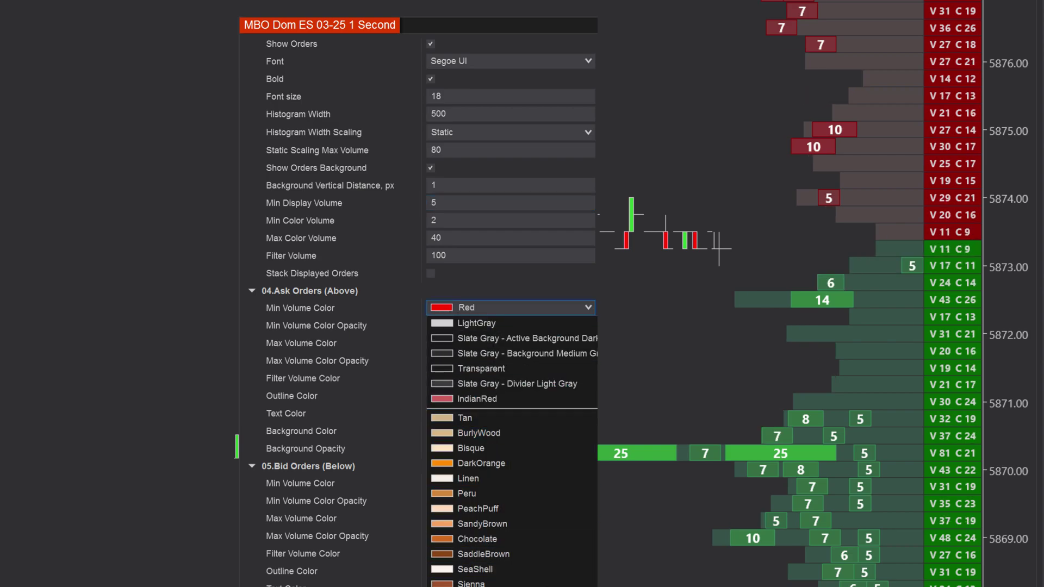
{"action": "key", "text": "Escape"}
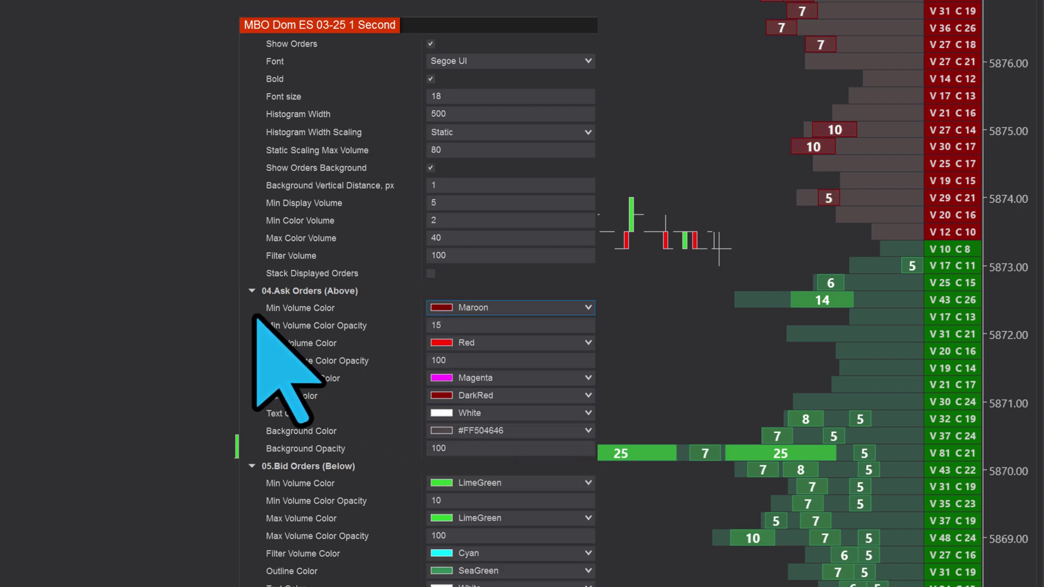
{"action": "left_click", "coordinate": [473, 308]}
{"action": "scroll", "coordinate": [512, 490], "scroll_direction": "up", "scroll_amount": 10}
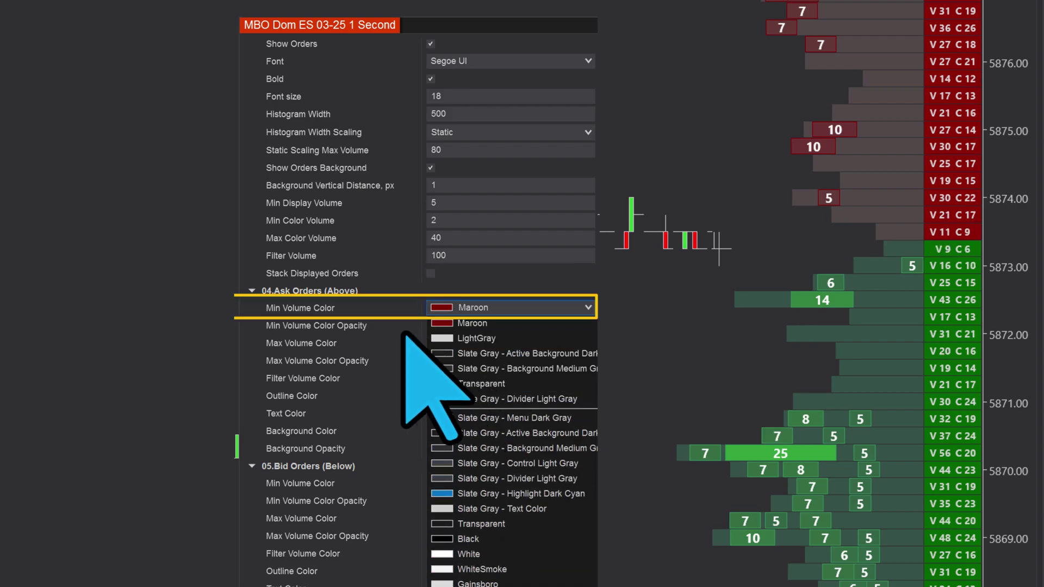
{"action": "left_click", "coordinate": [482, 308]}
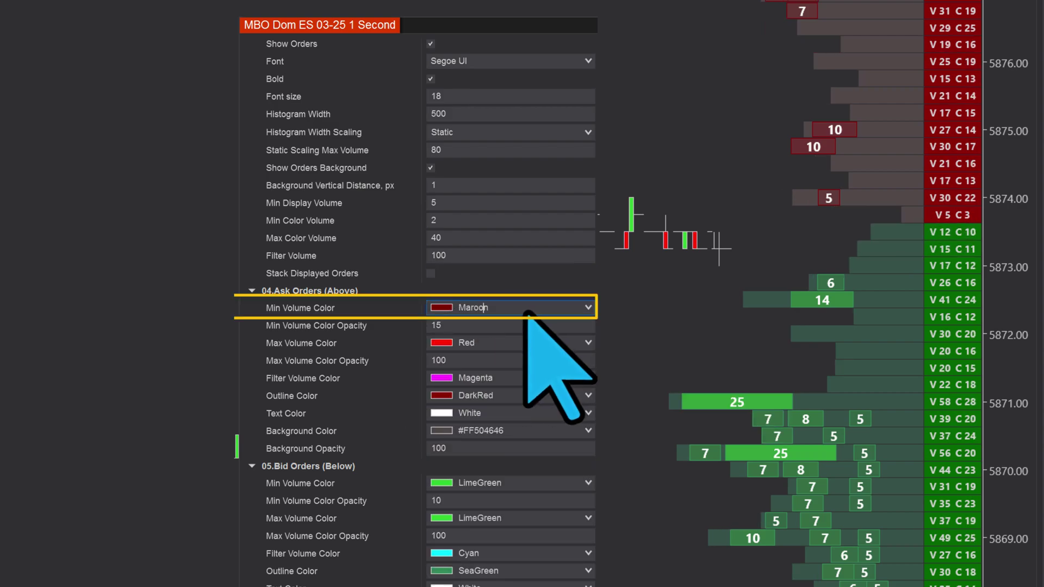
{"action": "key", "text": "BackSpace"}
{"action": "key", "text": "BackSpace"}
{"action": "key", "text": "BackSpace"}
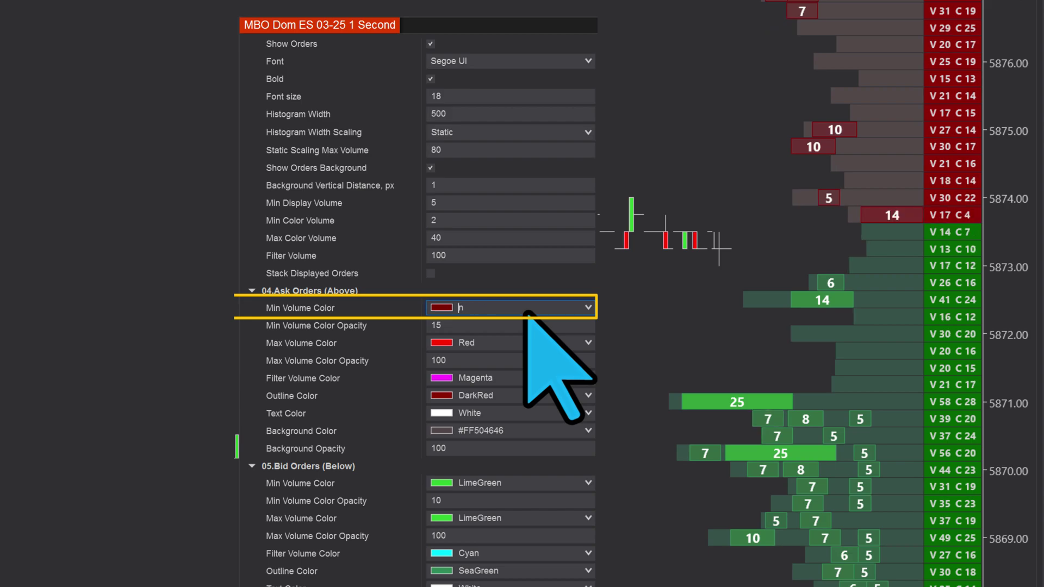
{"action": "key", "text": "Delete"}
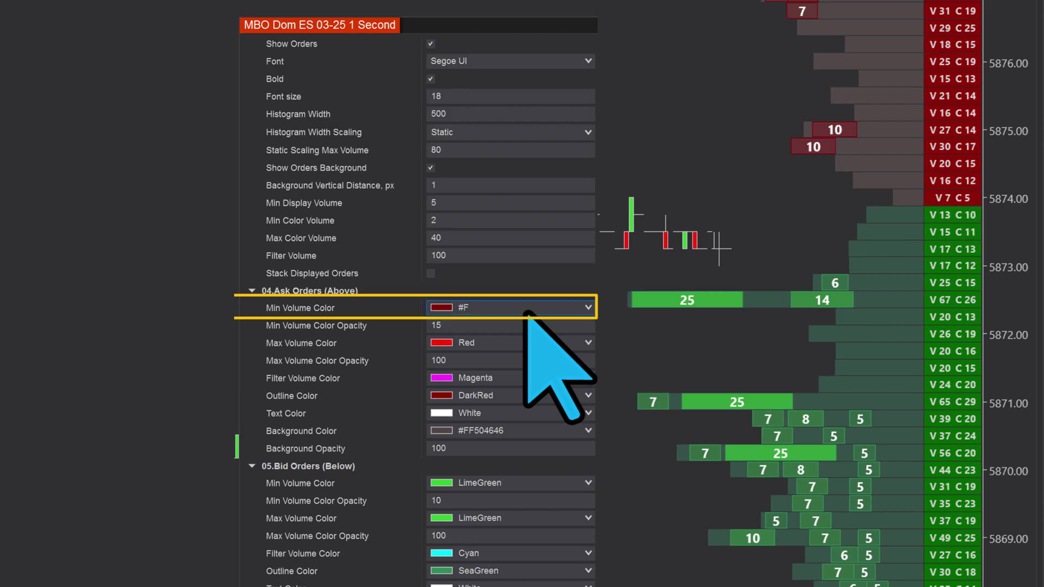
{"action": "type", "text": "#FF780A0A"}
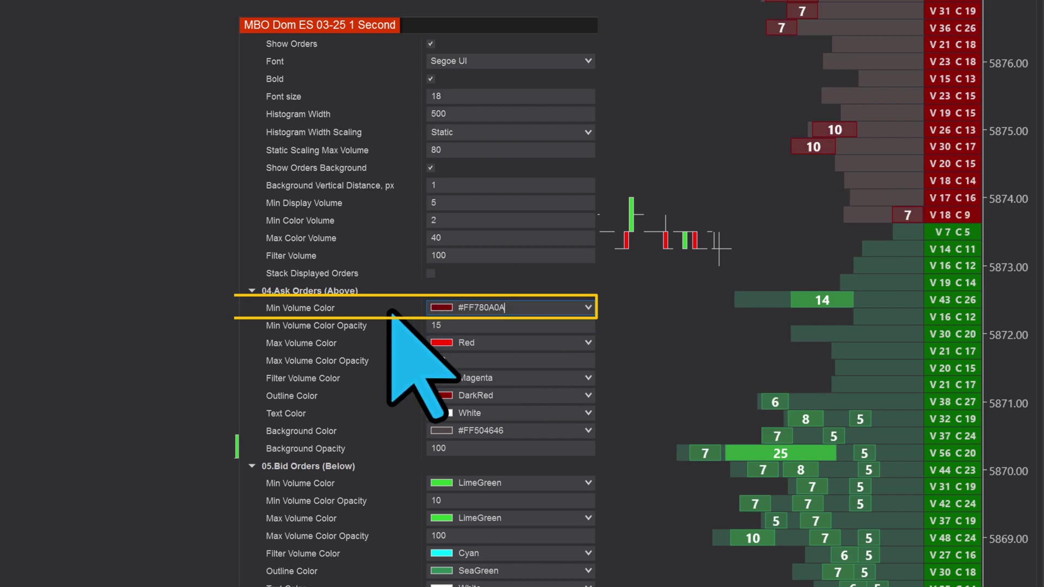
{"action": "left_click", "coordinate": [255, 310]}
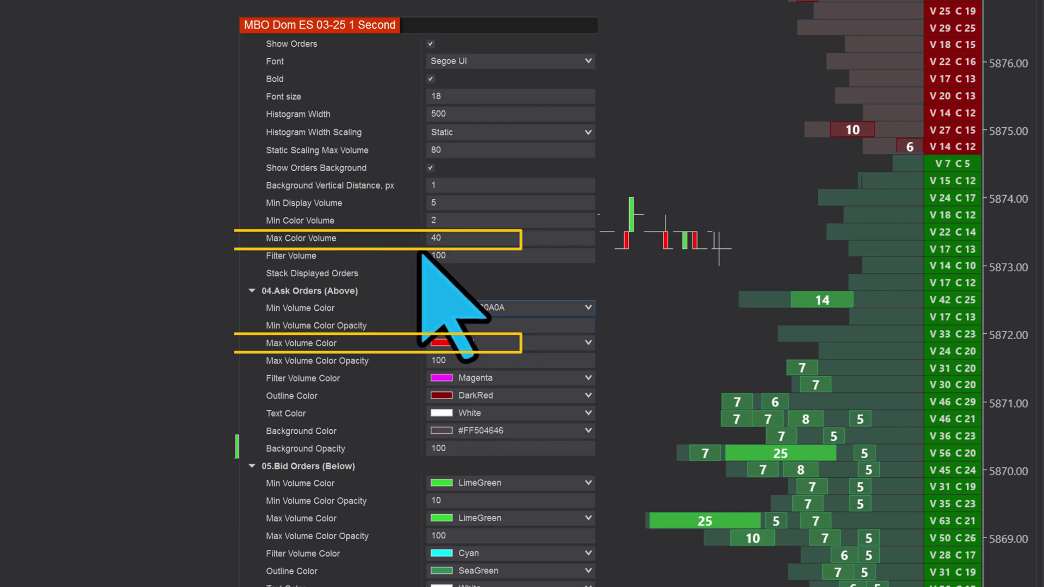
Change the last digit of the Max Color Volume value to 0.
{"action": "left_click", "coordinate": [442, 242]}
{"action": "key", "text": "BackSpace"}
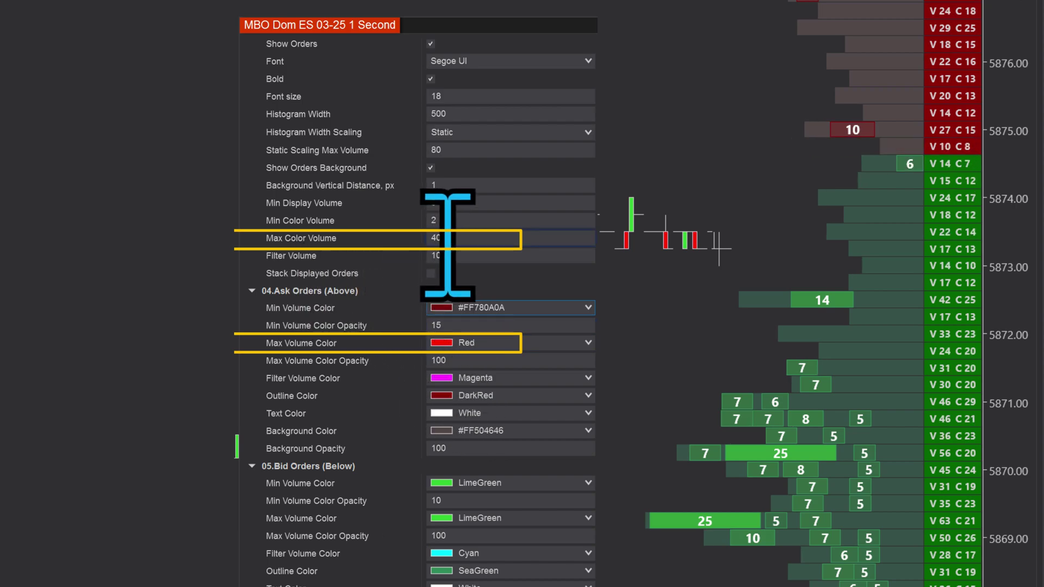
{"action": "type", "text": "0"}
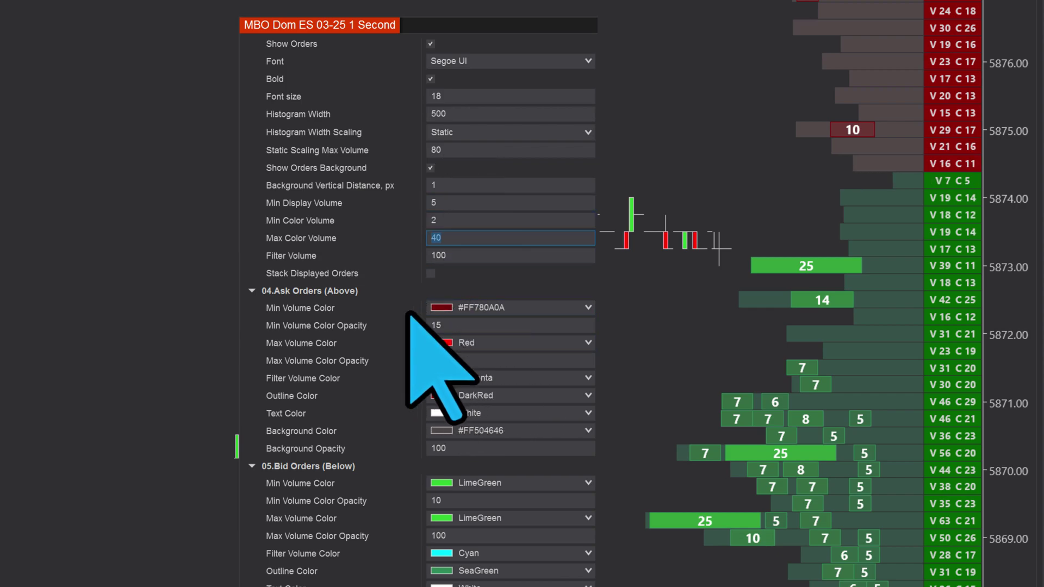
Try IndianRed for the Ask Max Volume Color, then set it back to Red.
{"action": "left_click", "coordinate": [448, 345]}
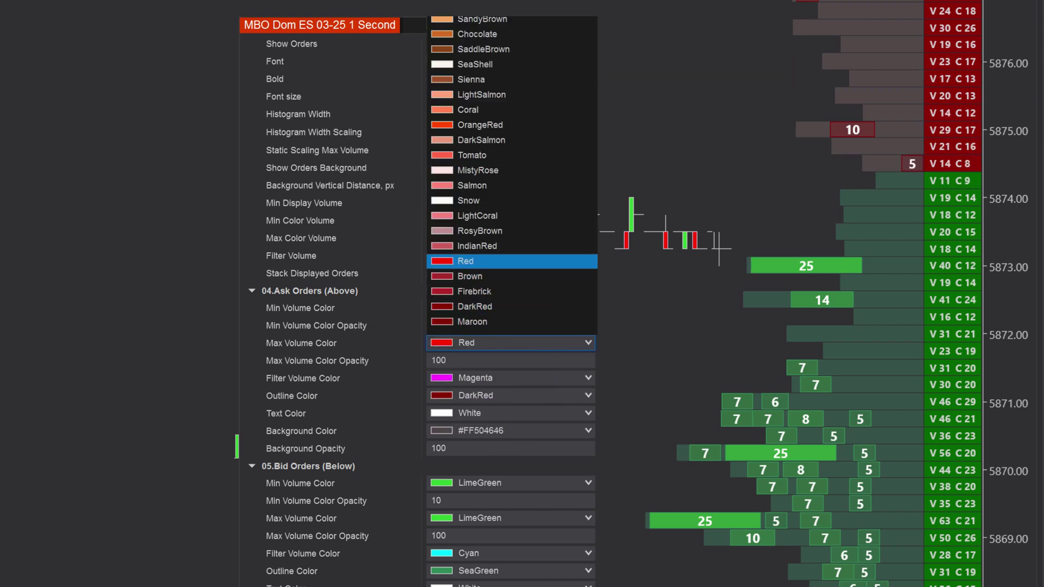
{"action": "scroll", "coordinate": [511, 174], "scroll_direction": "up", "scroll_amount": 8}
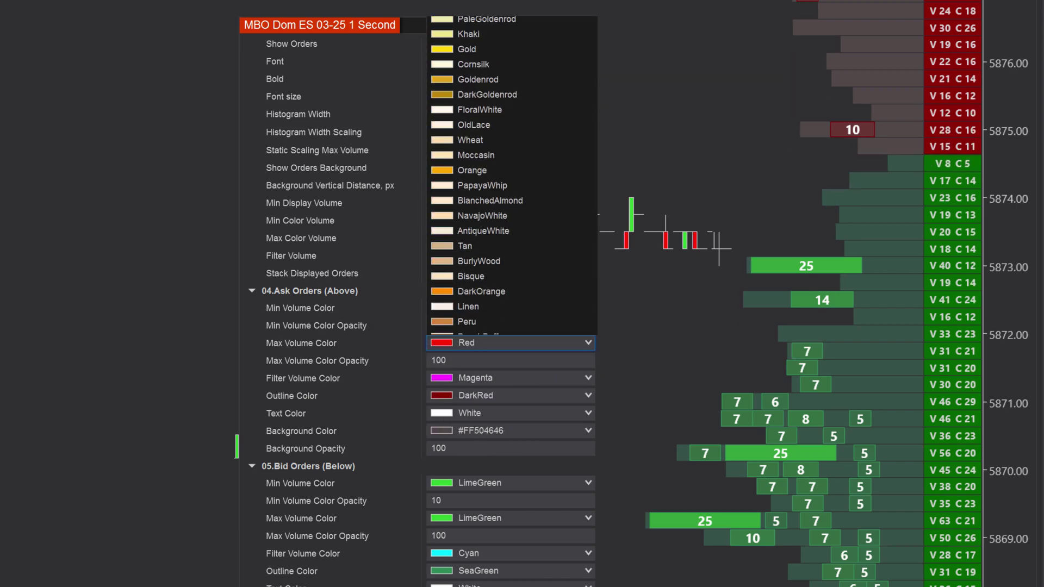
{"action": "scroll", "coordinate": [511, 174], "scroll_direction": "up", "scroll_amount": 5}
{"action": "scroll", "coordinate": [512, 174], "scroll_direction": "down", "scroll_amount": 10}
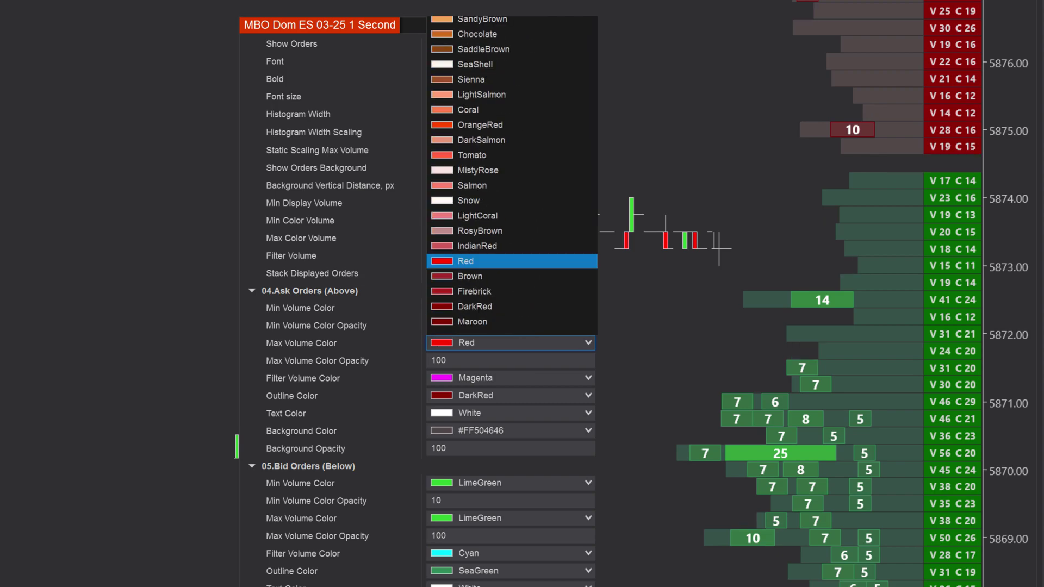
{"action": "left_click", "coordinate": [534, 246]}
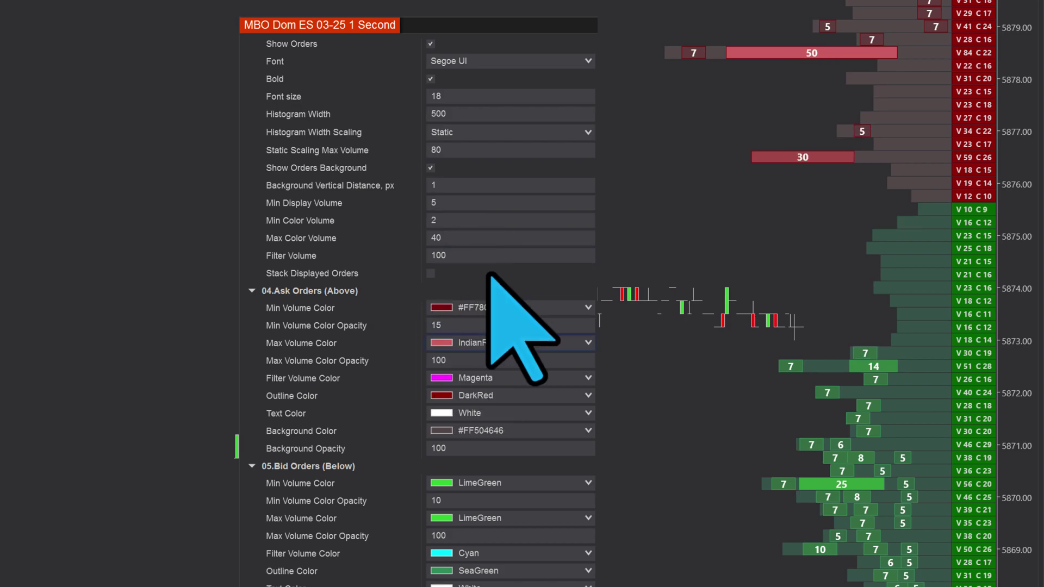
{"action": "left_click", "coordinate": [506, 343]}
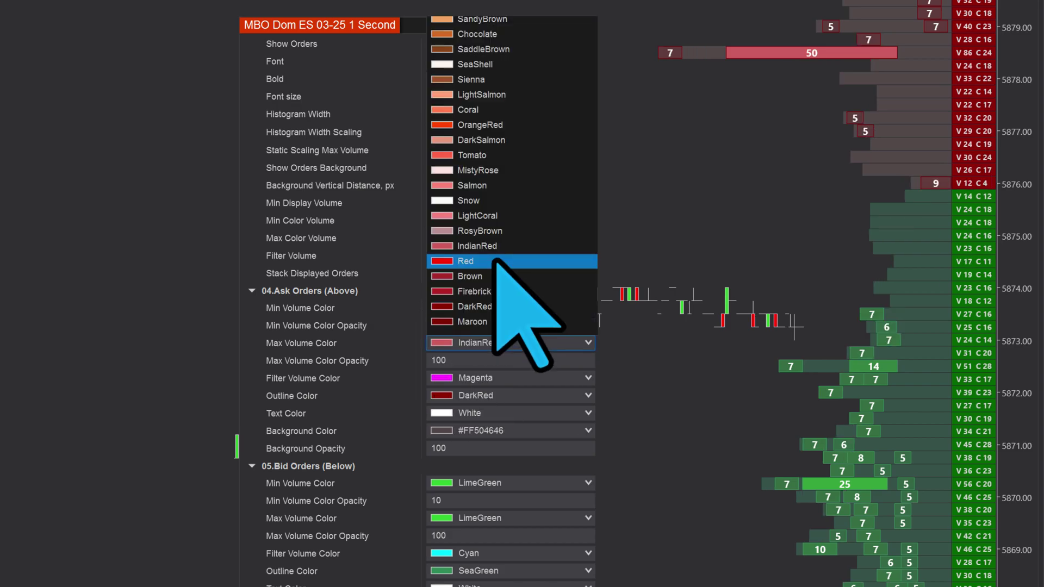
{"action": "left_click", "coordinate": [491, 263]}
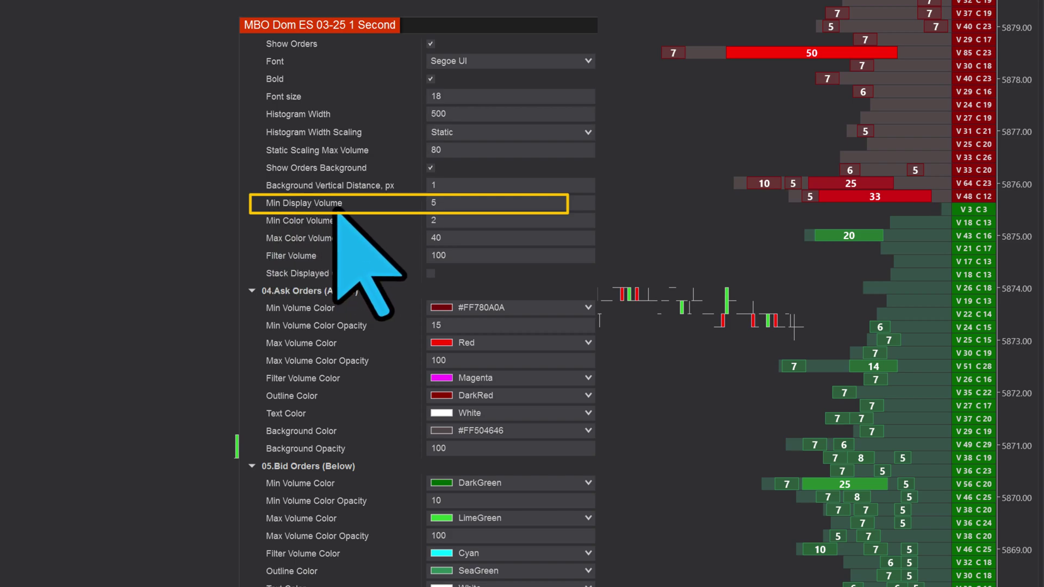
Set Min Color Volume to 5 and select the Max Color Volume value 40.
{"action": "left_click", "coordinate": [440, 204]}
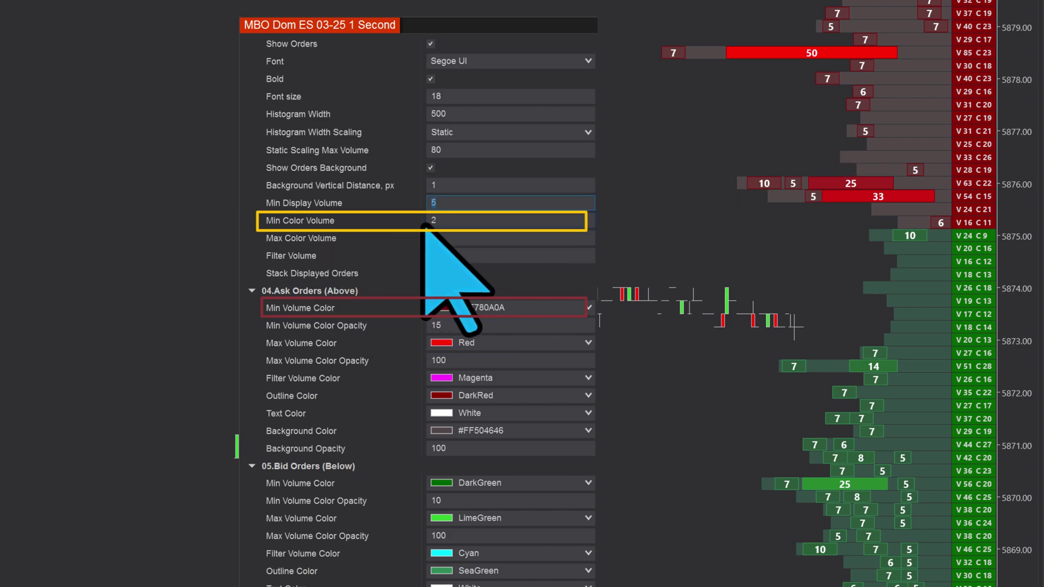
{"action": "left_click", "coordinate": [445, 223]}
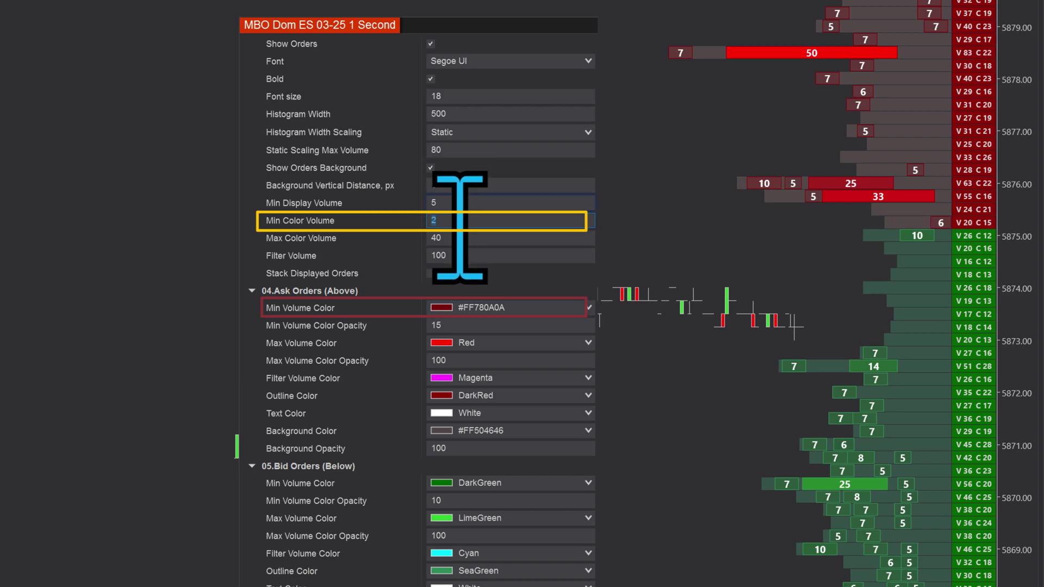
{"action": "key", "text": "Return"}
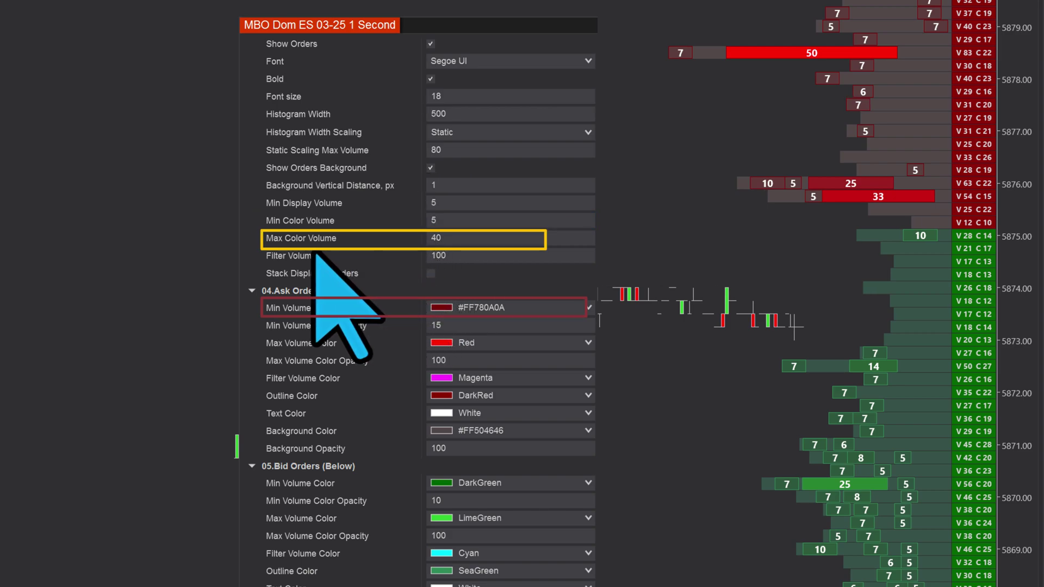
{"action": "left_click", "coordinate": [449, 240]}
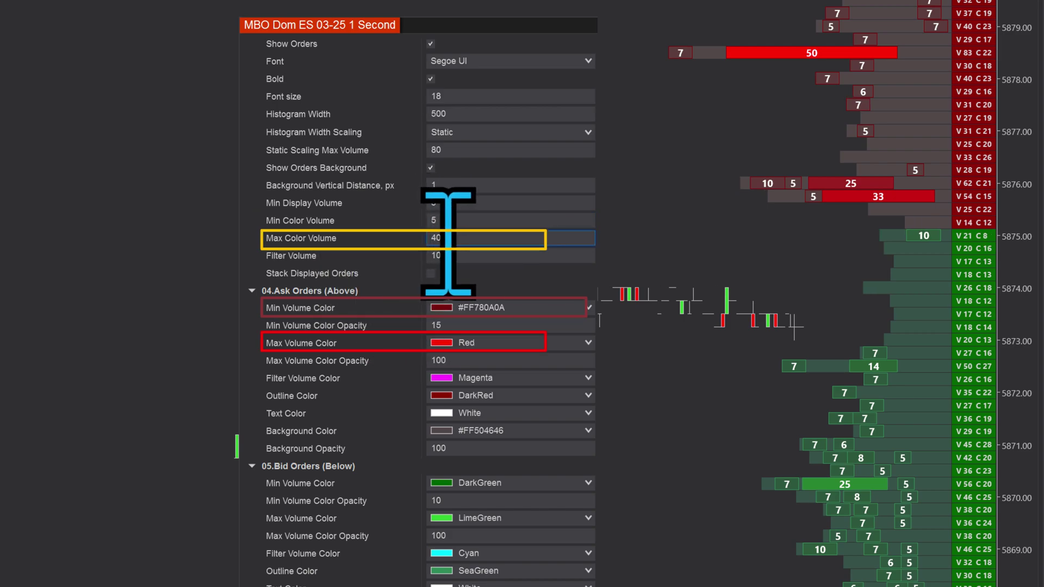
{"action": "double_click", "coordinate": [447, 240]}
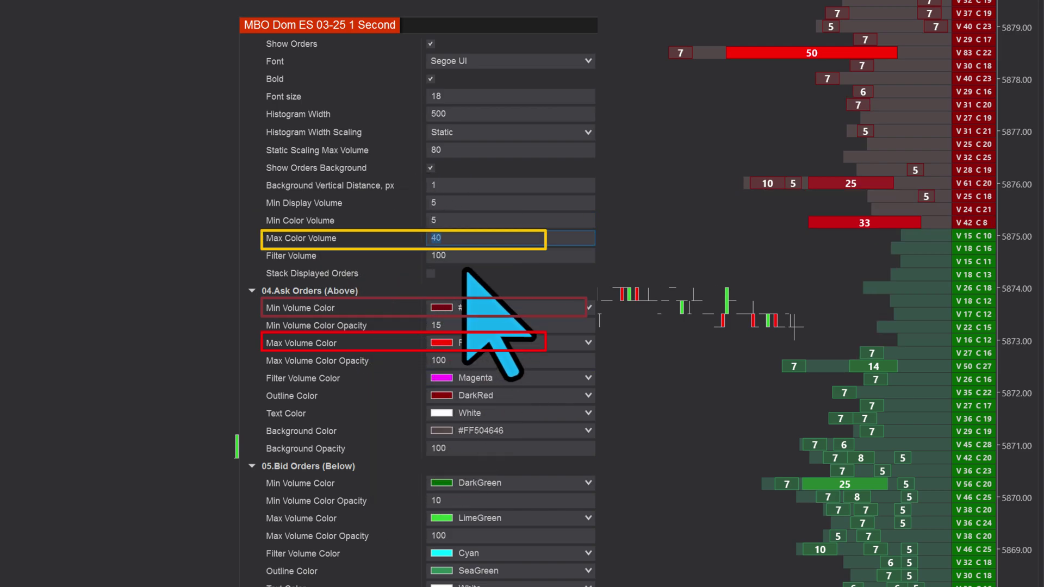
Lower Filter Volume from 100 to 50, then raise it to 75.
{"action": "left_click", "coordinate": [443, 238]}
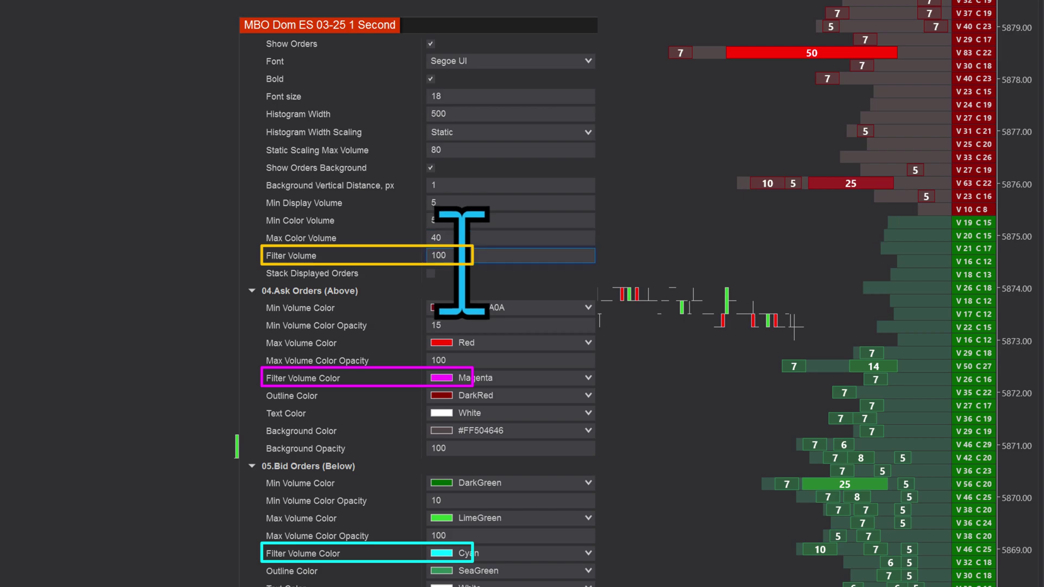
{"action": "left_click_drag", "start_coordinate": [462, 257], "coordinate": [402, 256]}
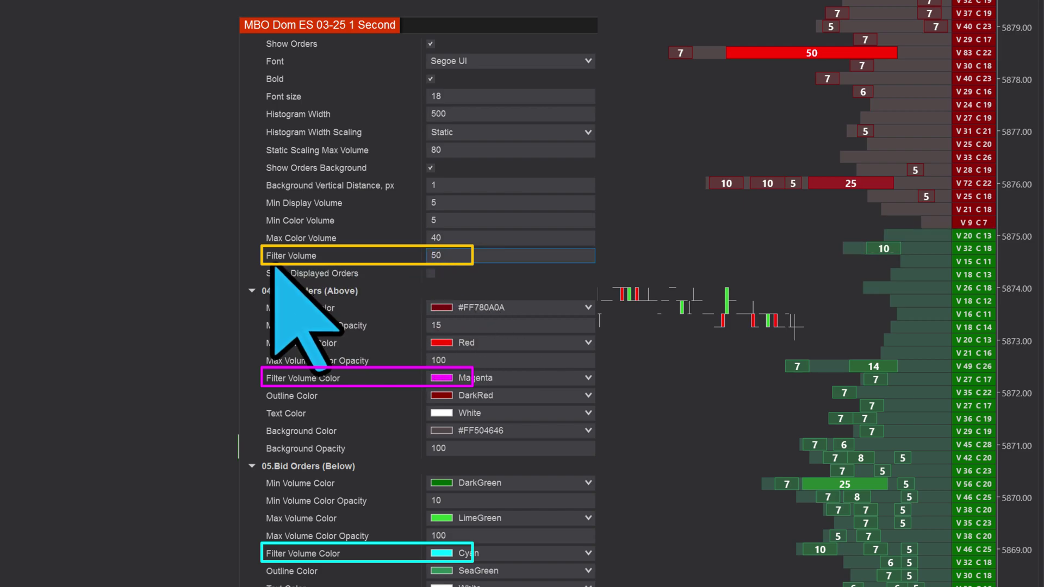
{"action": "key", "text": "Return"}
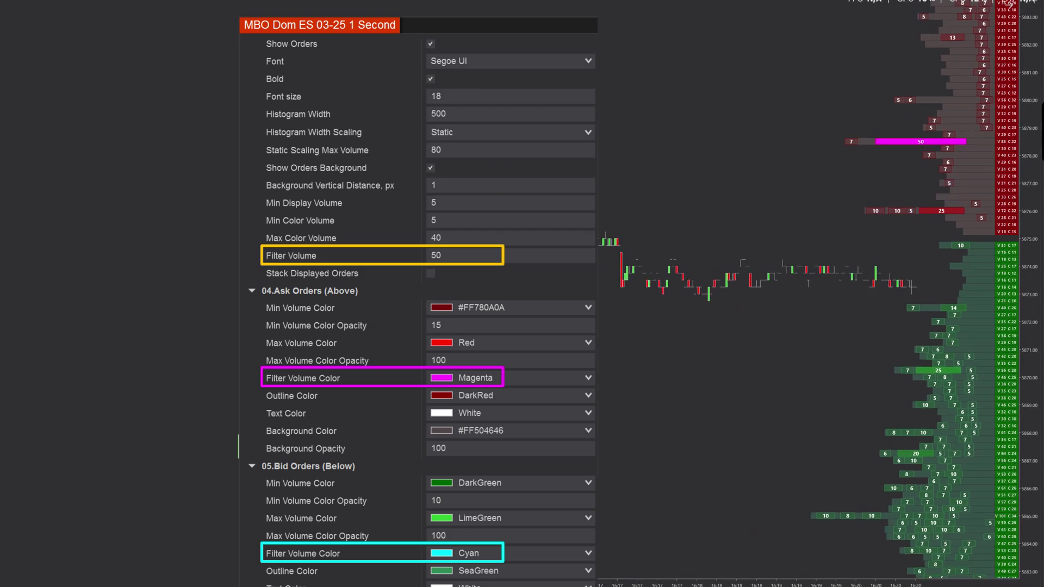
{"action": "left_click_drag", "start_coordinate": [1016, 71], "coordinate": [1025, 326]}
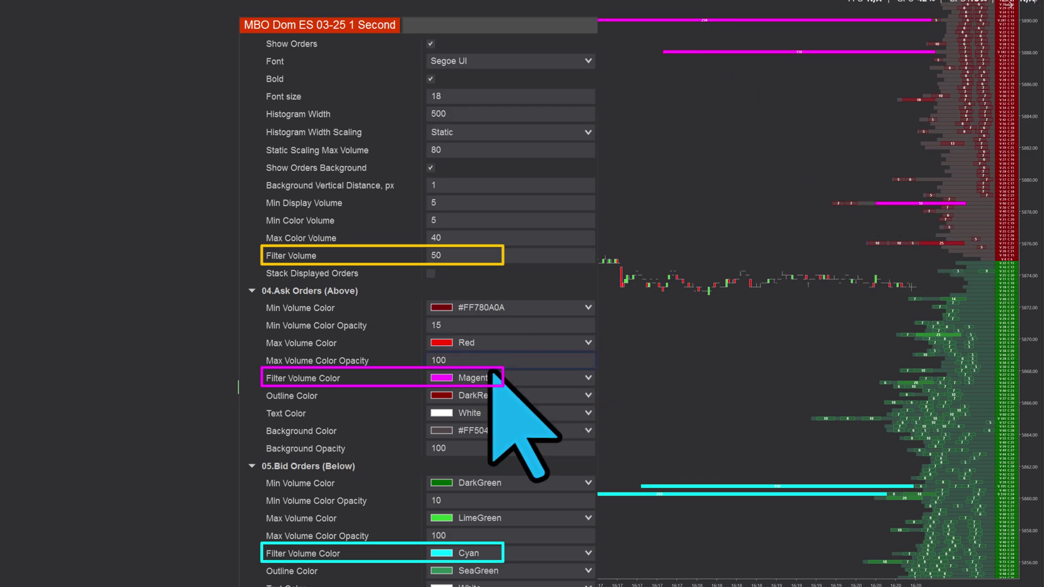
{"action": "left_click", "coordinate": [463, 255]}
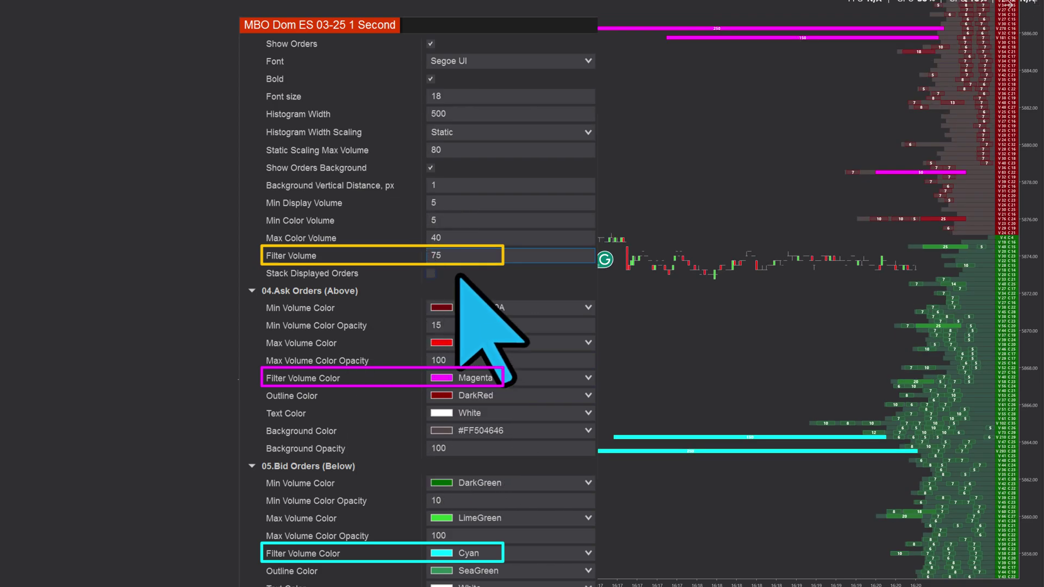
{"action": "key", "text": "Return"}
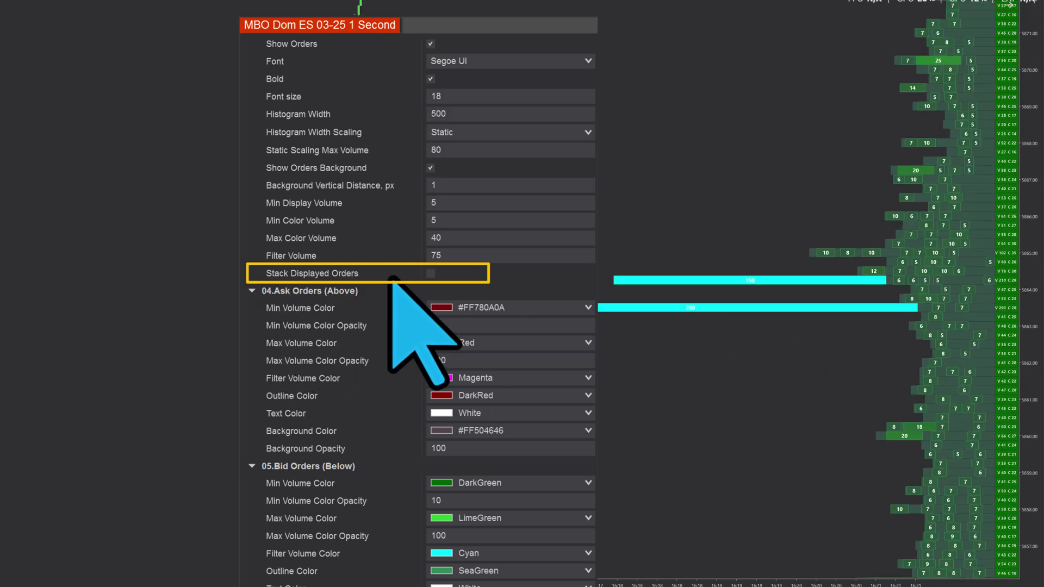
{"action": "left_click", "coordinate": [431, 273]}
{"action": "left_click", "coordinate": [430, 273]}
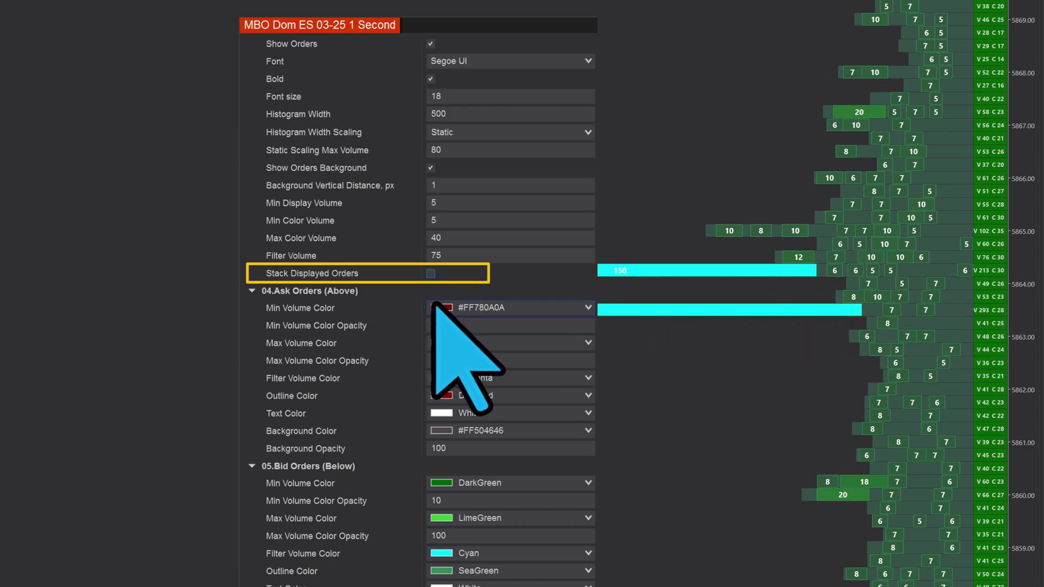
{"action": "left_click", "coordinate": [431, 273]}
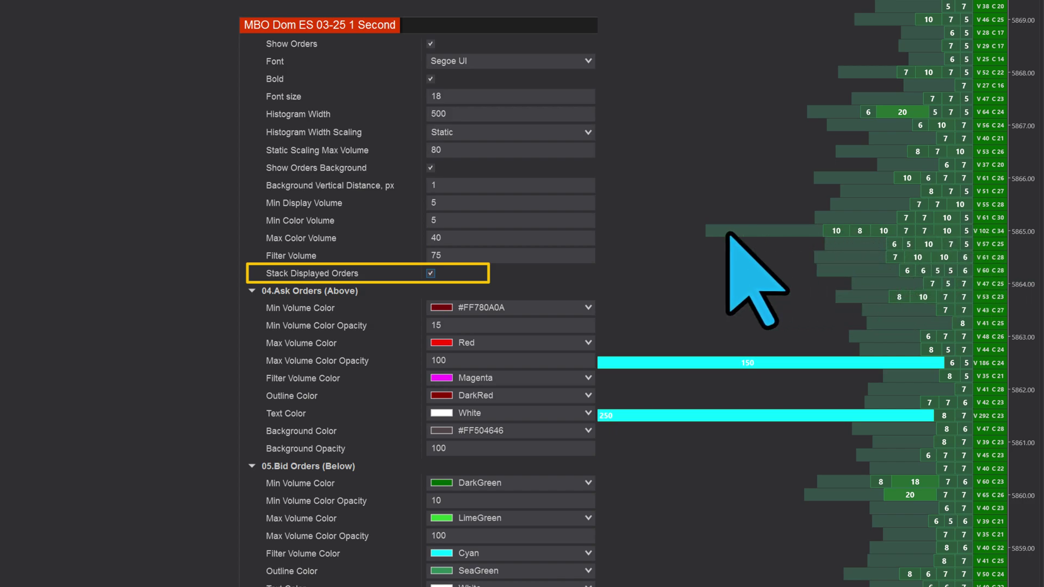
{"action": "left_click", "coordinate": [430, 273]}
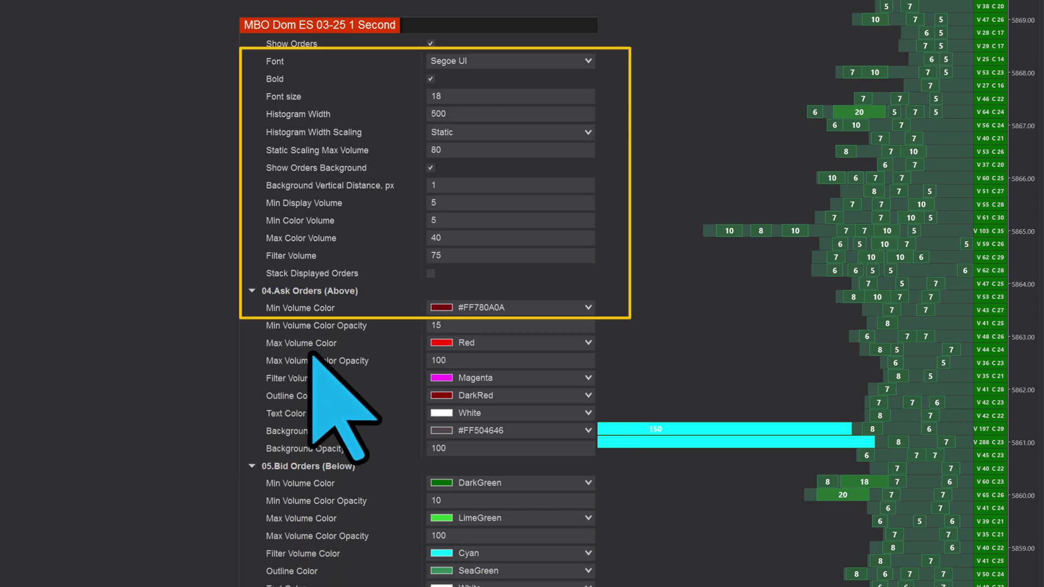
{"action": "scroll", "coordinate": [353, 225], "scroll_direction": "up", "scroll_amount": 1}
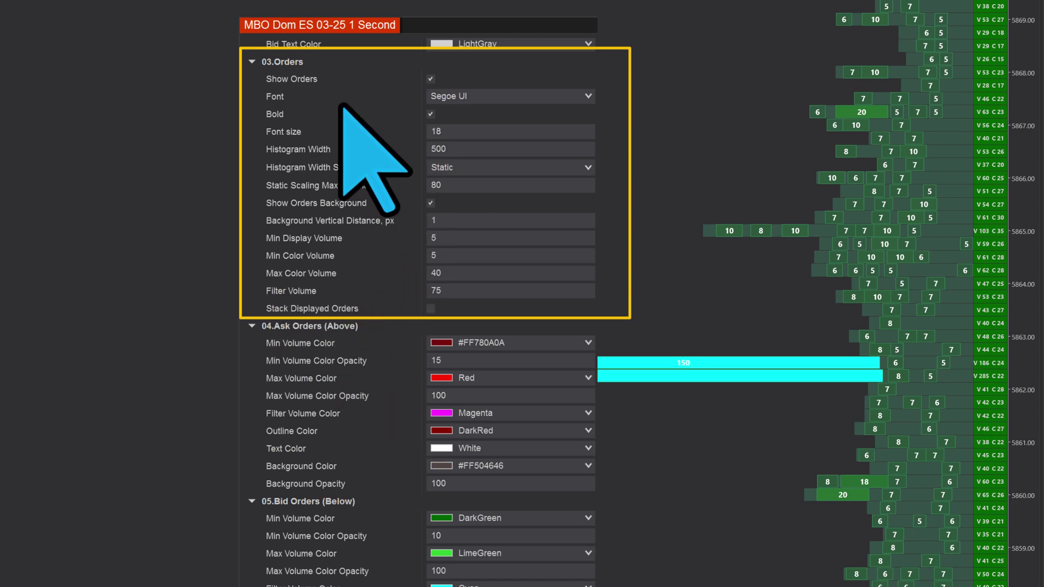
{"action": "scroll", "coordinate": [417, 305], "scroll_direction": "up", "scroll_amount": 3}
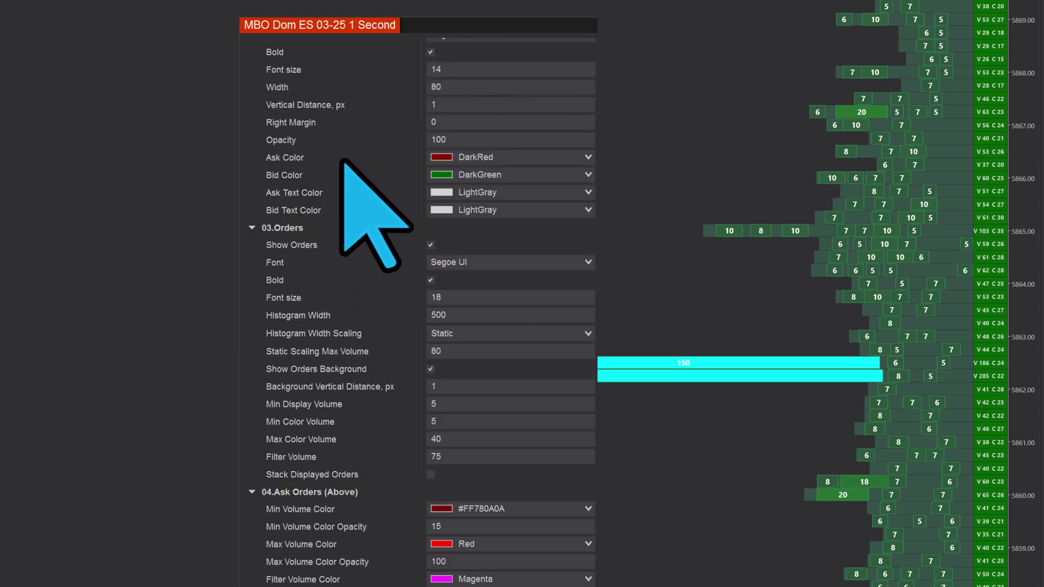
{"action": "scroll", "coordinate": [417, 305], "scroll_direction": "up", "scroll_amount": 2}
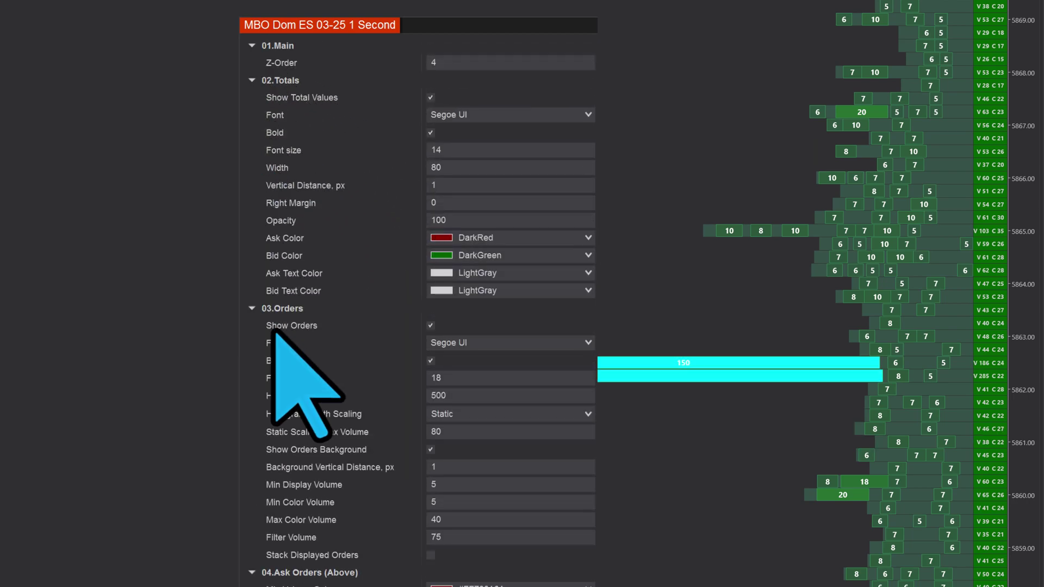
{"action": "scroll", "coordinate": [417, 305], "scroll_direction": "down", "scroll_amount": 2}
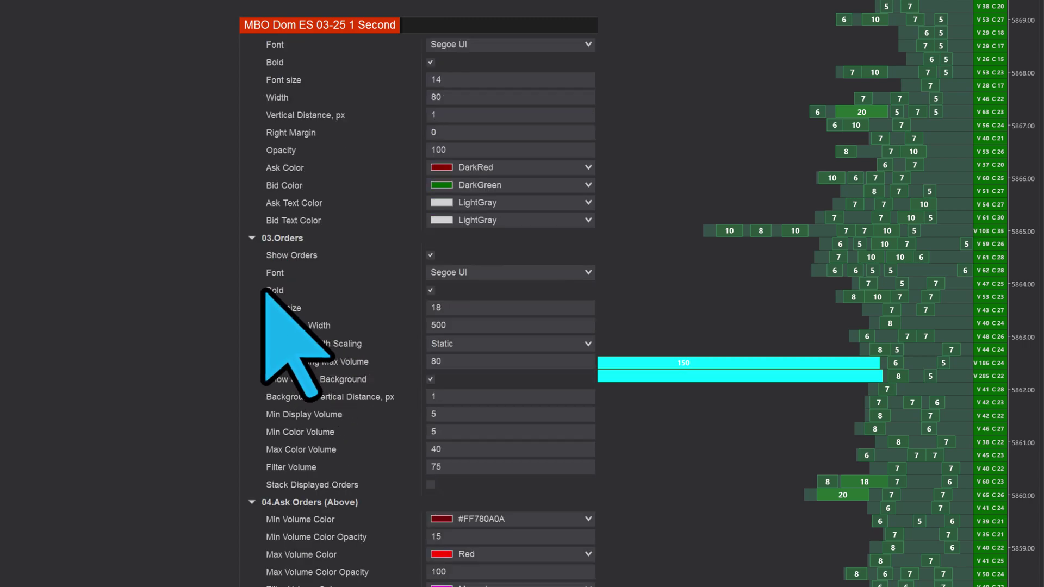
{"action": "scroll", "coordinate": [366, 284], "scroll_direction": "down", "scroll_amount": 2}
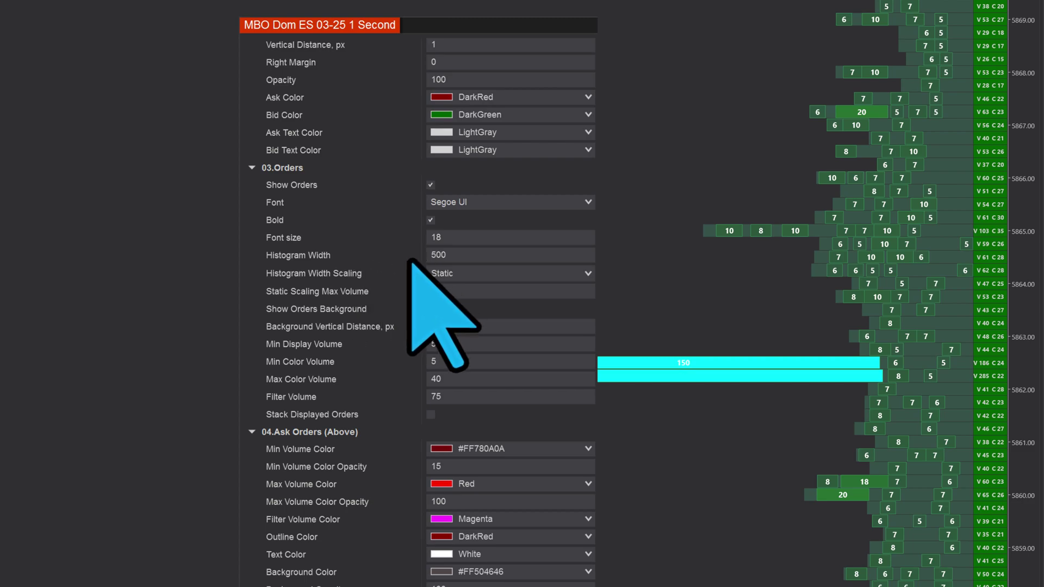
{"action": "scroll", "coordinate": [369, 376], "scroll_direction": "down", "scroll_amount": 2}
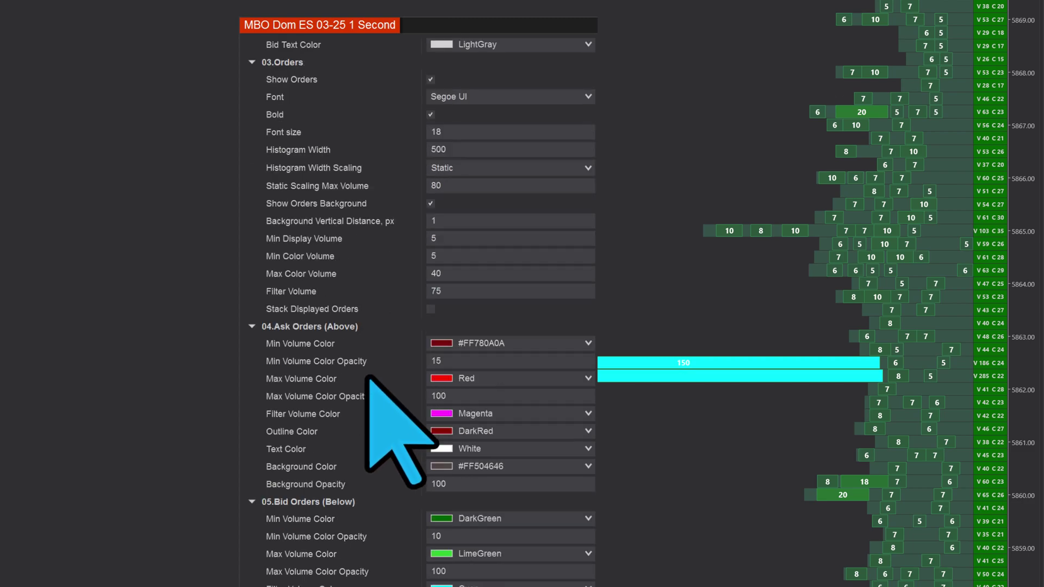
{"action": "scroll", "coordinate": [369, 379], "scroll_direction": "up", "scroll_amount": 5}
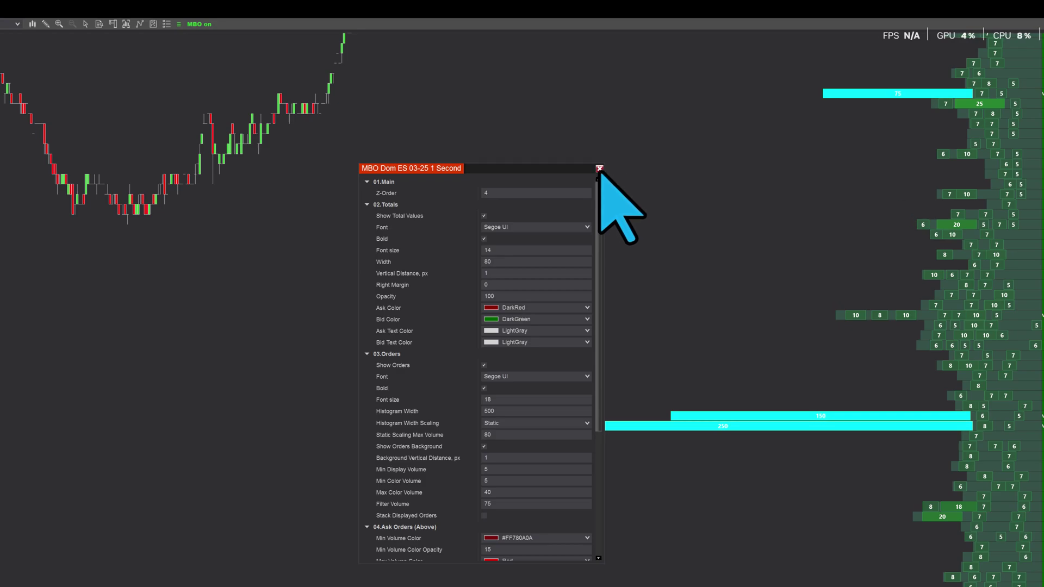
Close the quick settings panel, set Max Color Volume to 41, then apply and confirm.
{"action": "left_click", "coordinate": [600, 169]}
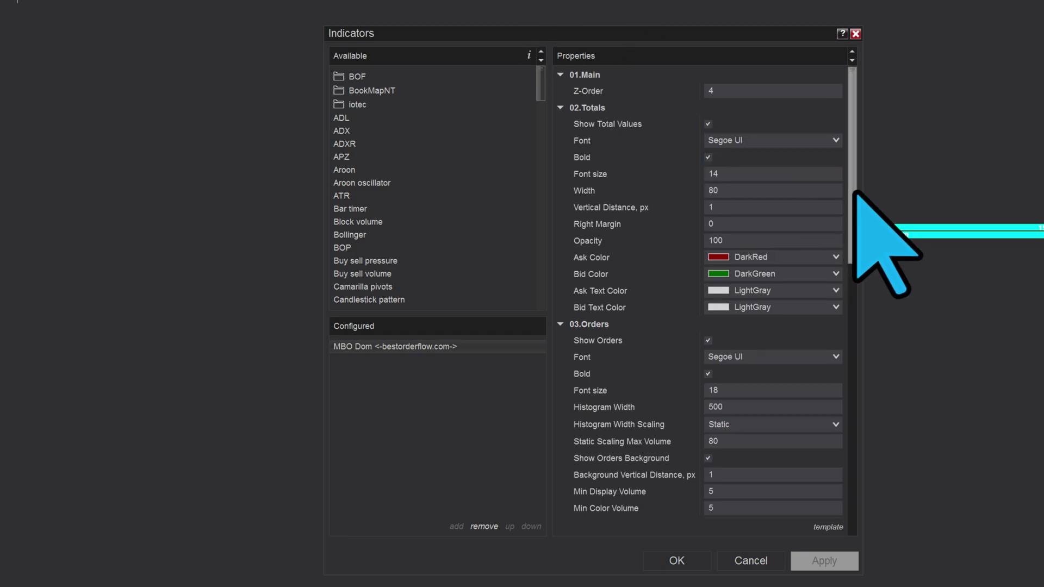
{"action": "left_click_drag", "start_coordinate": [853, 201], "coordinate": [840, 305]}
{"action": "double_click", "coordinate": [707, 184]}
{"action": "type", "text": "41"}
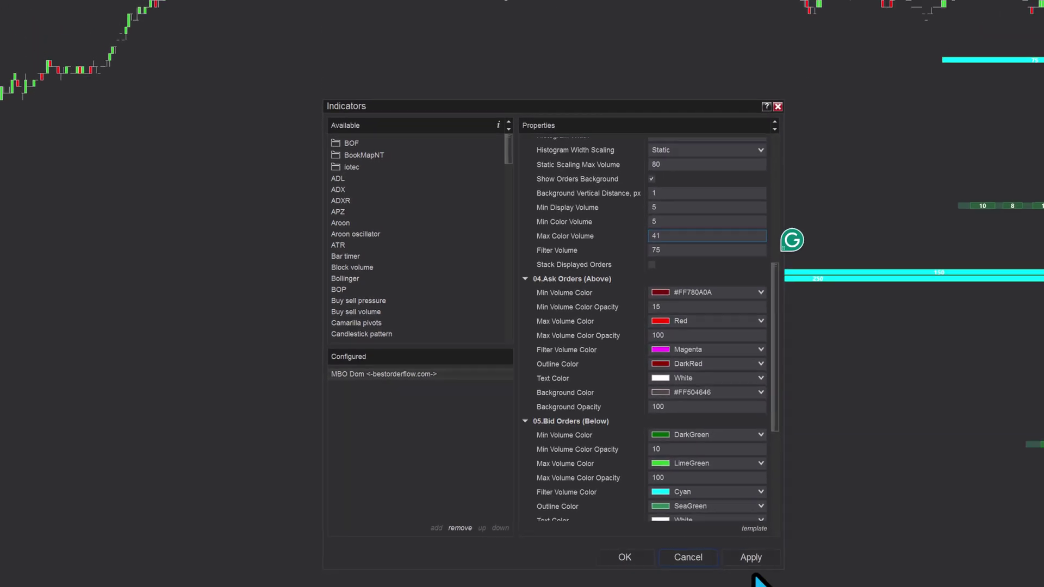
{"action": "left_click", "coordinate": [751, 558]}
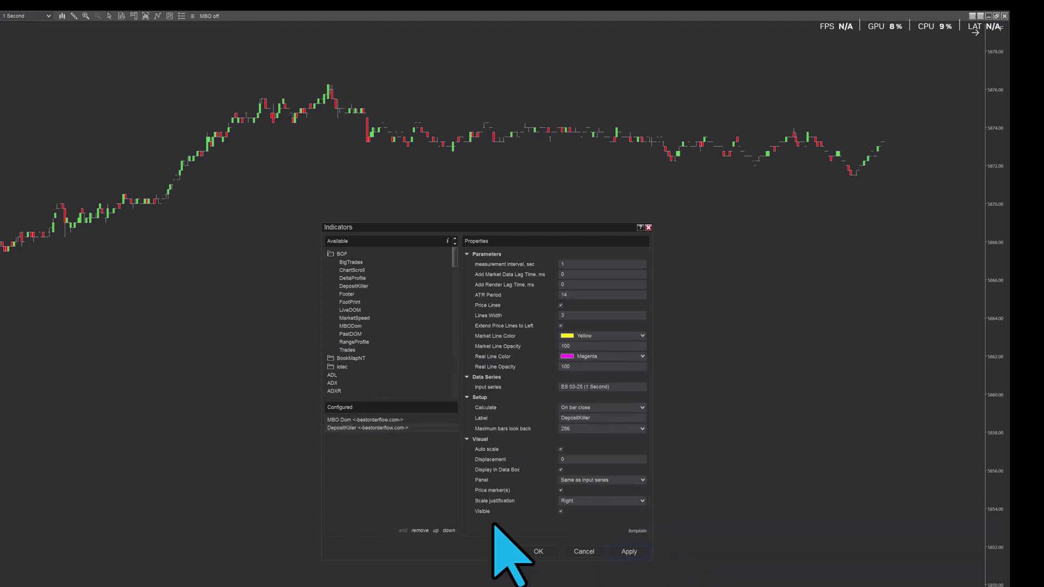
{"action": "left_click", "coordinate": [629, 551]}
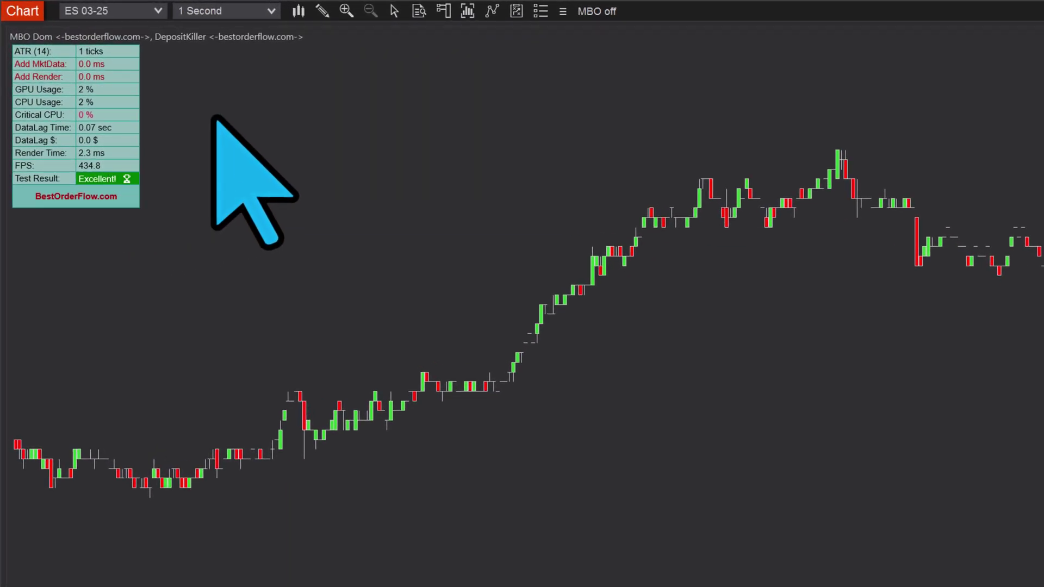
Reconnect the MBO feed from the chart toolbar's MBO button with Connect MBO.
{"action": "mouse_move", "coordinate": [587, 15]}
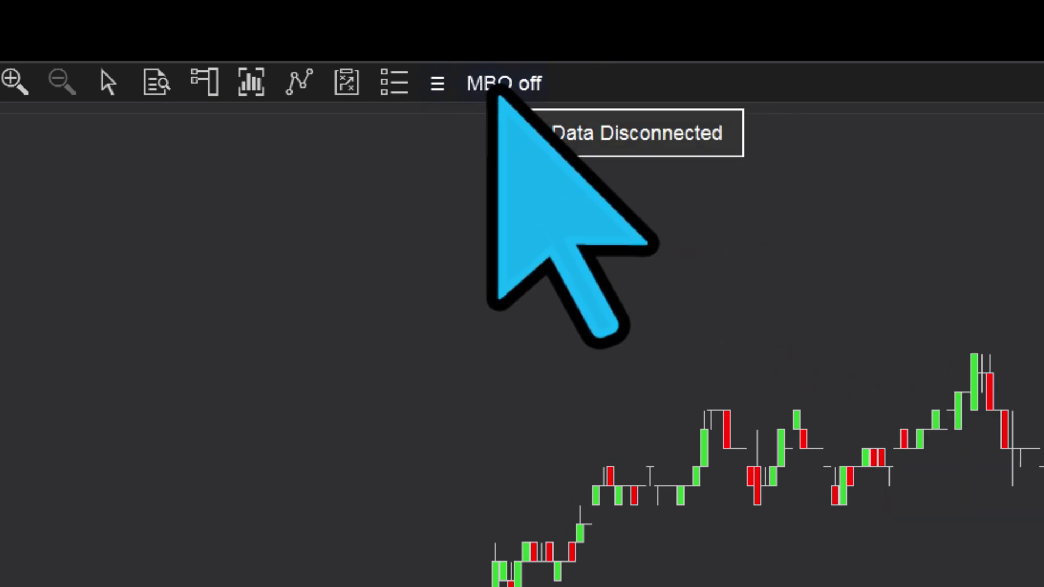
{"action": "left_click", "coordinate": [496, 93]}
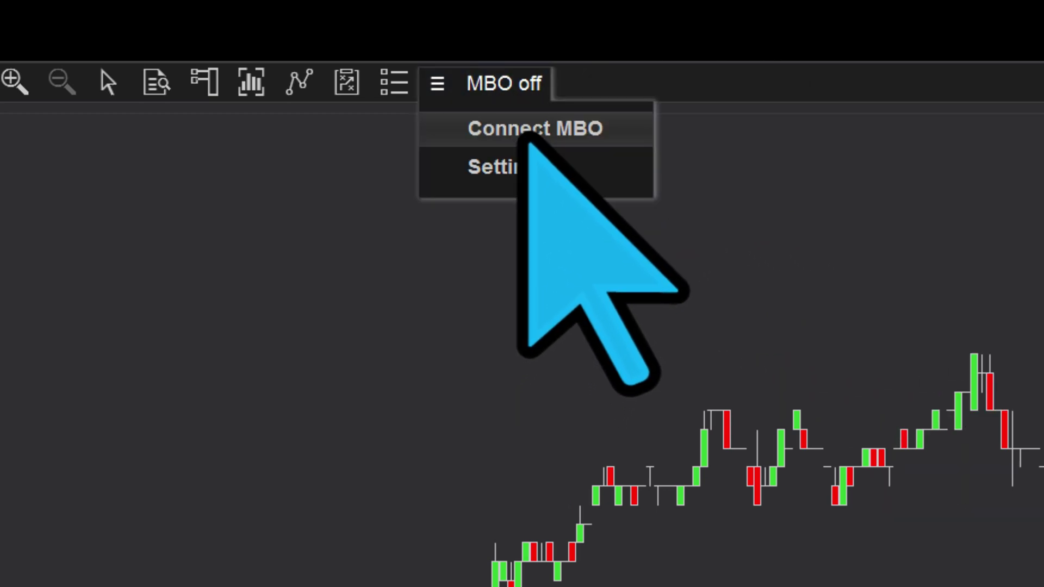
{"action": "left_click", "coordinate": [529, 141]}
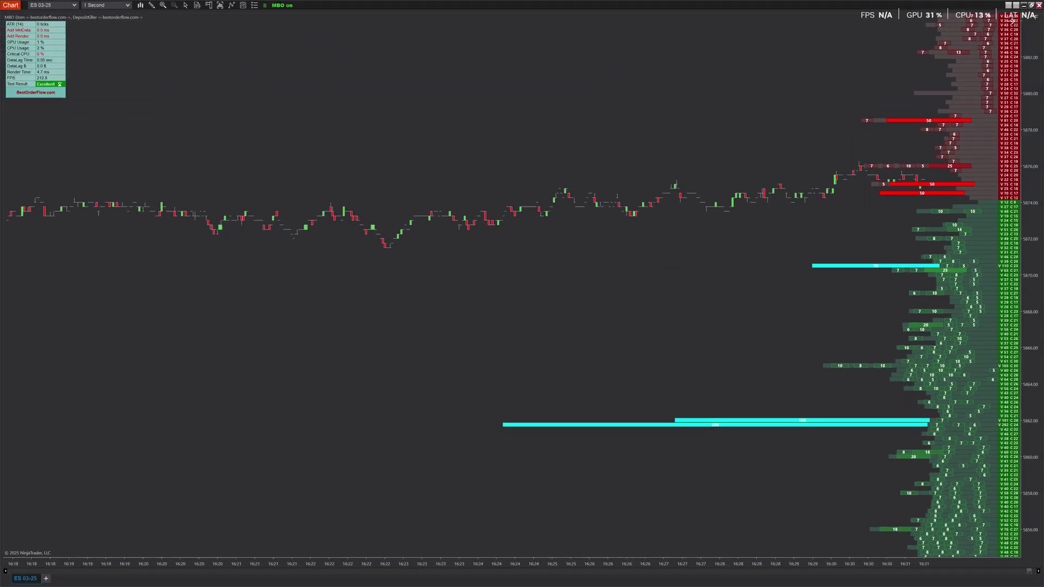
Move the Control Center onto the chart, check its Connections list, and scroll the log.
{"action": "left_click_drag", "start_coordinate": [1041, 169], "coordinate": [514, 130]}
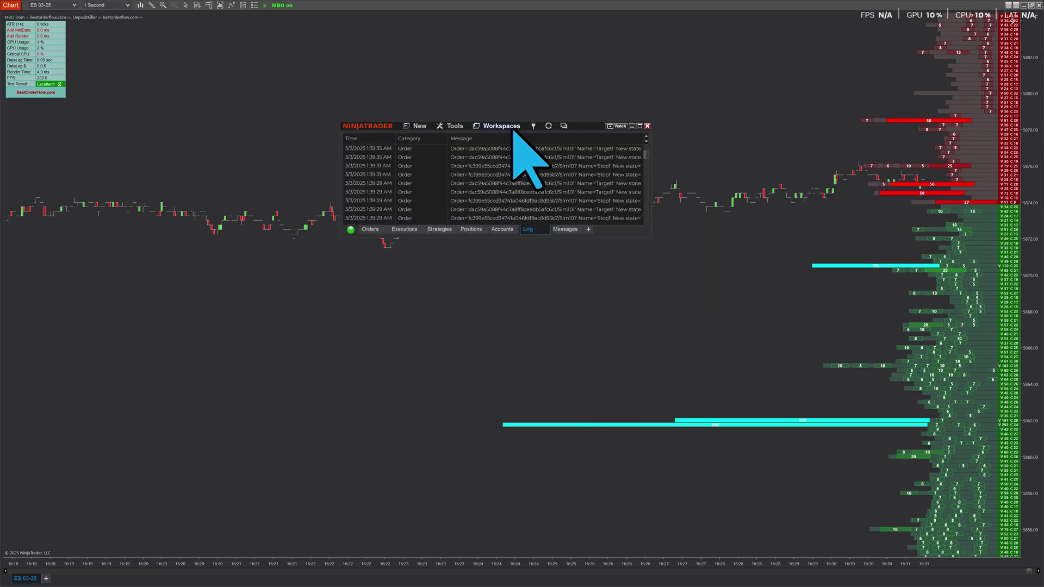
{"action": "left_click", "coordinate": [533, 126]}
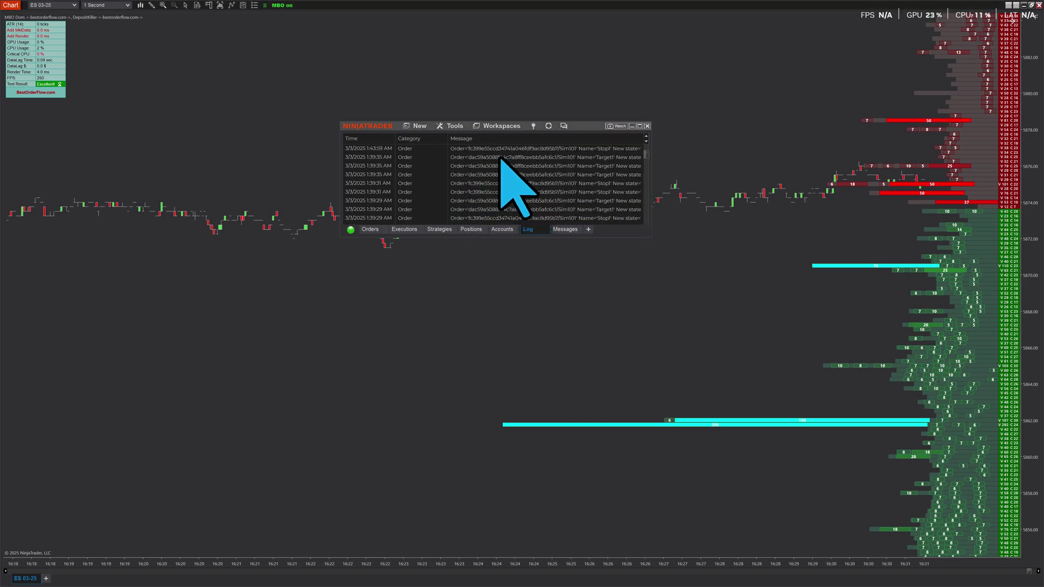
{"action": "scroll", "coordinate": [585, 179], "scroll_direction": "down", "scroll_amount": 5}
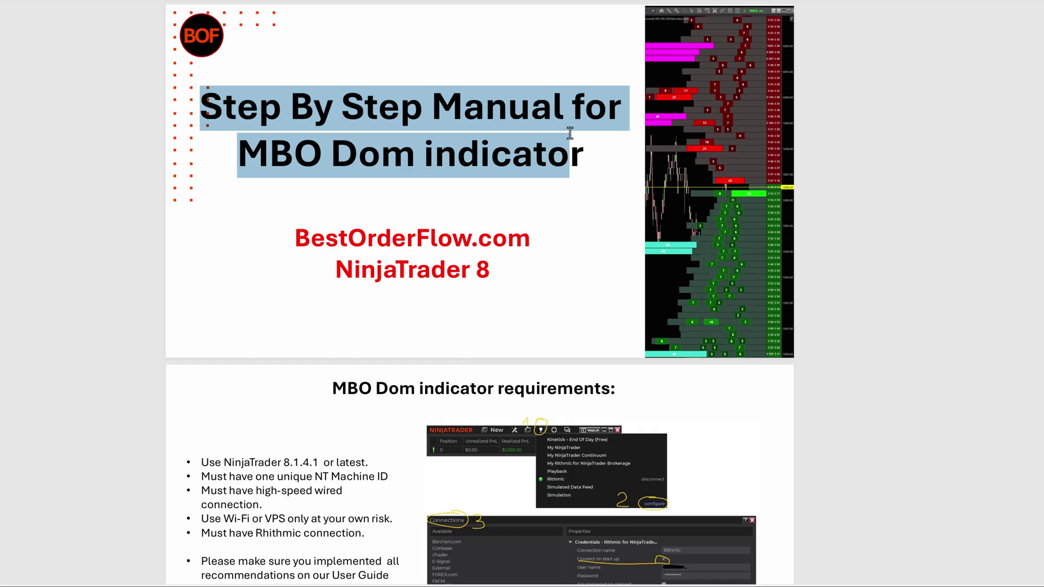
Highlight the manual's title and scroll down to the Market By Order and MBO Quick Settings pages.
{"action": "left_click", "coordinate": [591, 123]}
{"action": "left_click_drag", "start_coordinate": [200, 106], "coordinate": [569, 158]}
{"action": "scroll", "coordinate": [456, 245], "scroll_direction": "down", "scroll_amount": 4}
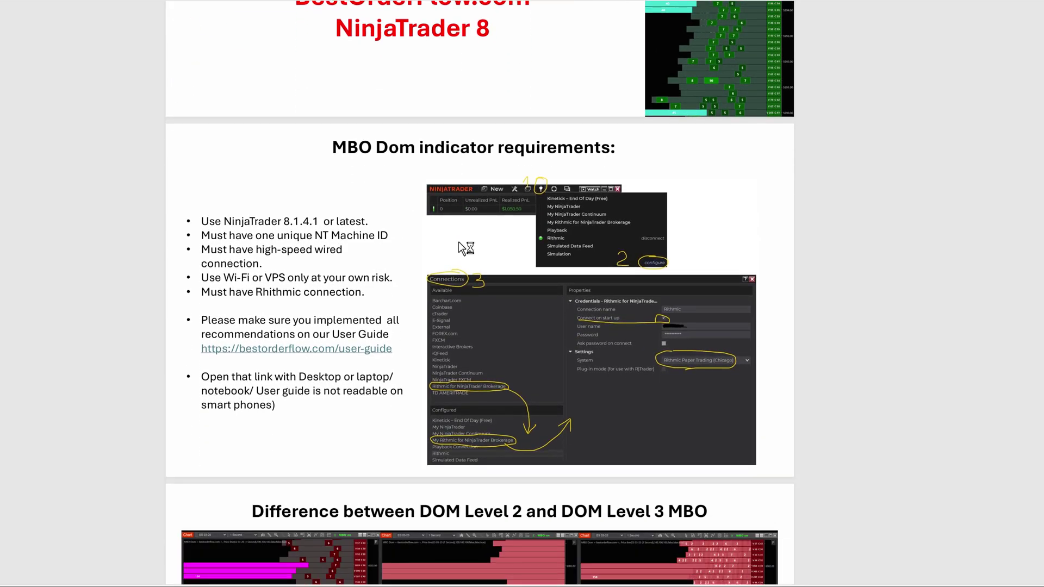
{"action": "scroll", "coordinate": [458, 242], "scroll_direction": "down", "scroll_amount": 12}
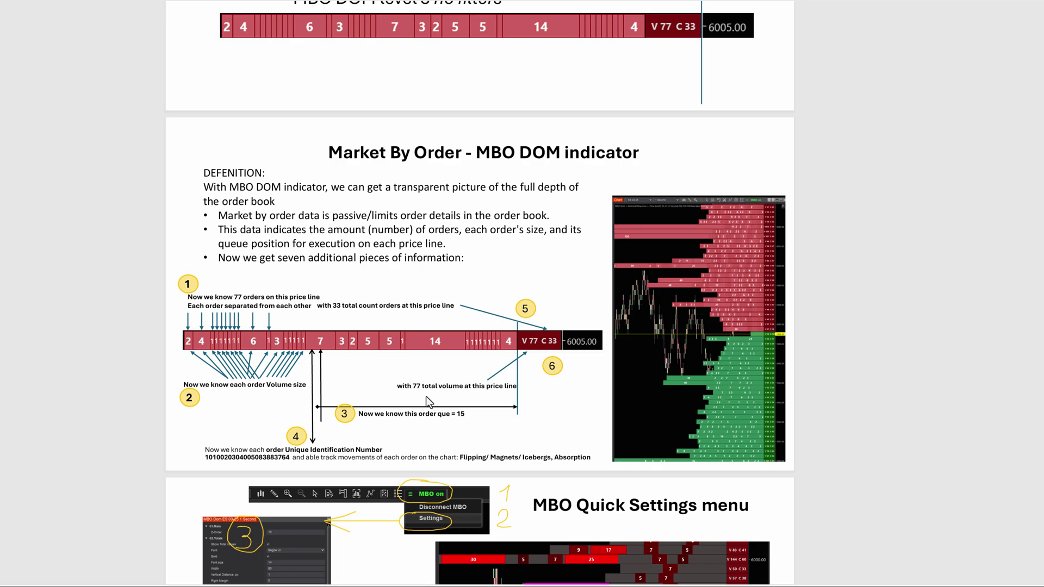
{"action": "scroll", "coordinate": [429, 402], "scroll_direction": "down", "scroll_amount": 3}
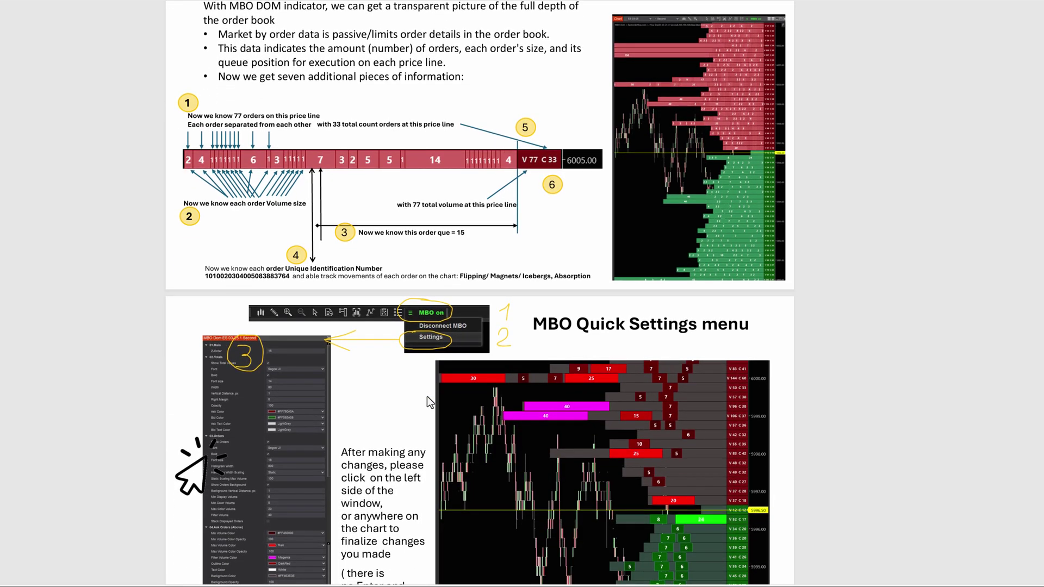